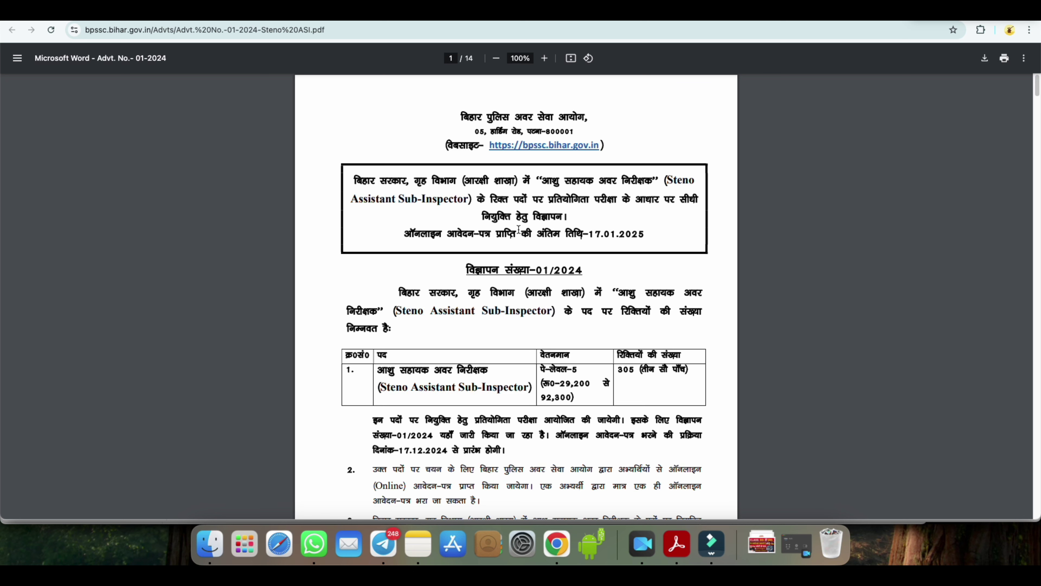
# Step: Open the EazytoNet.Com website from the search results and bring up its Bihar Police ASI Steno Vacancy 2025 article
pyautogui.scroll(-2, 566, 222)
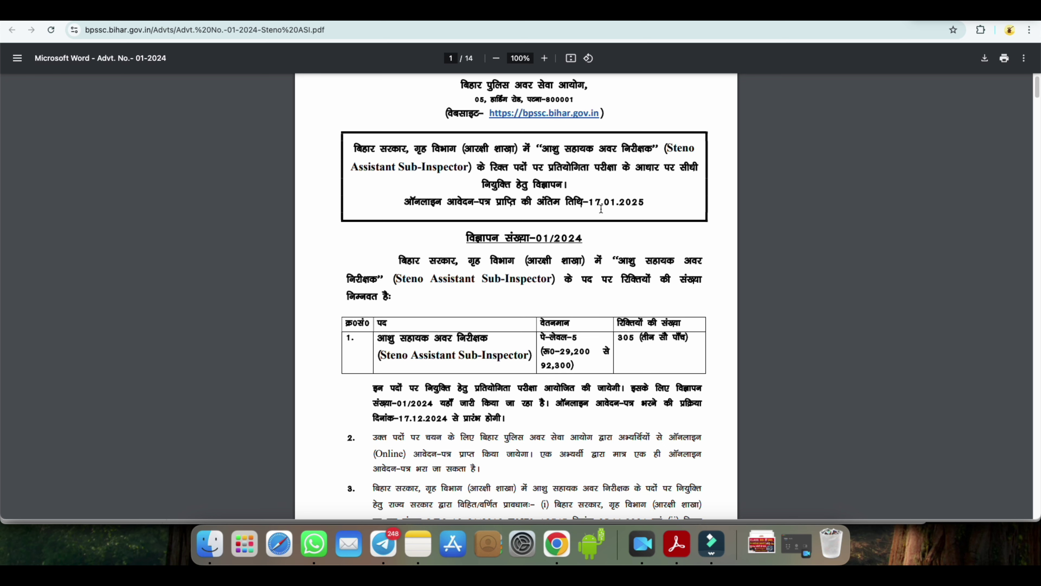
pyautogui.click(164, 11)
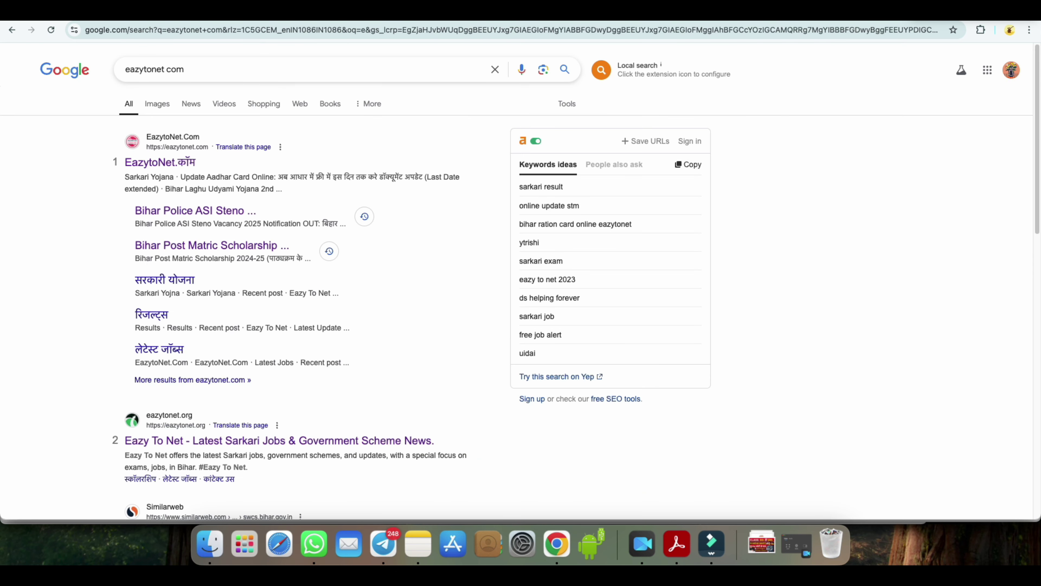
pyautogui.click(172, 165)
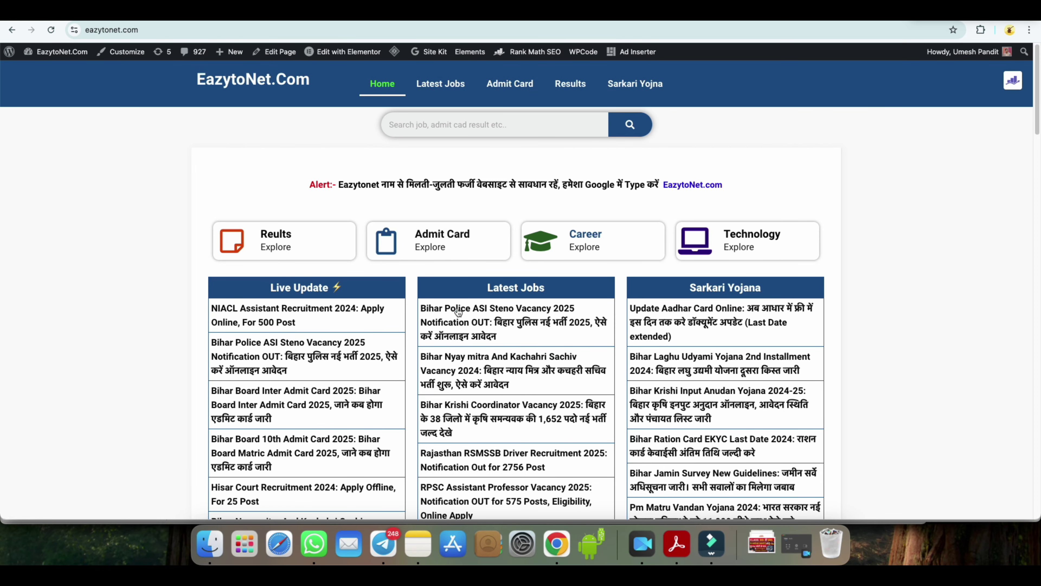
pyautogui.click(496, 312)
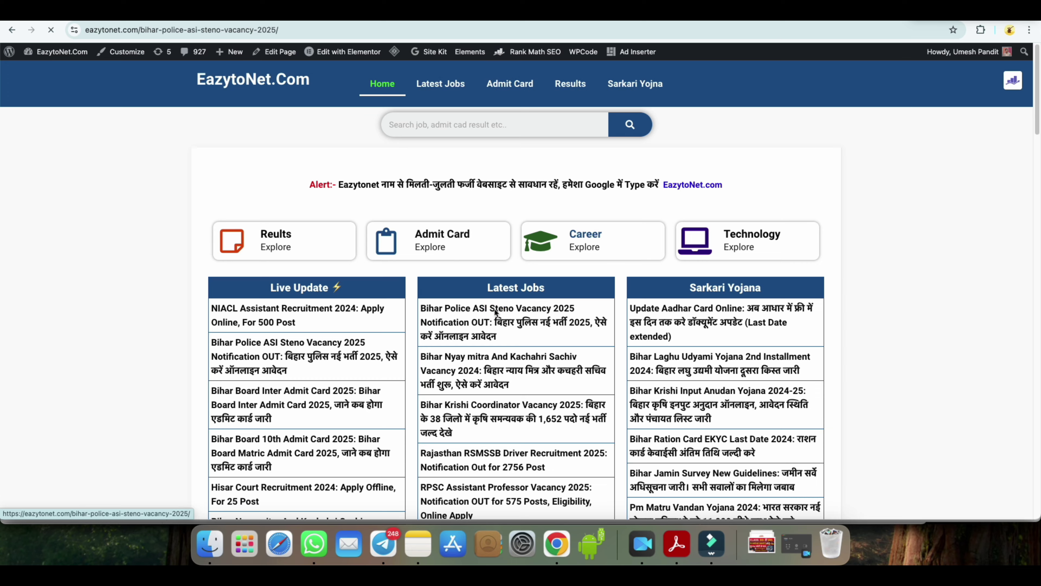
# Step: Review the article's notification overview, important dates, category-wise vacancies, application fees, age limits, educational qualification and selection process
pyautogui.scroll(-10, 495, 308)
pyautogui.scroll(-3, 495, 308)
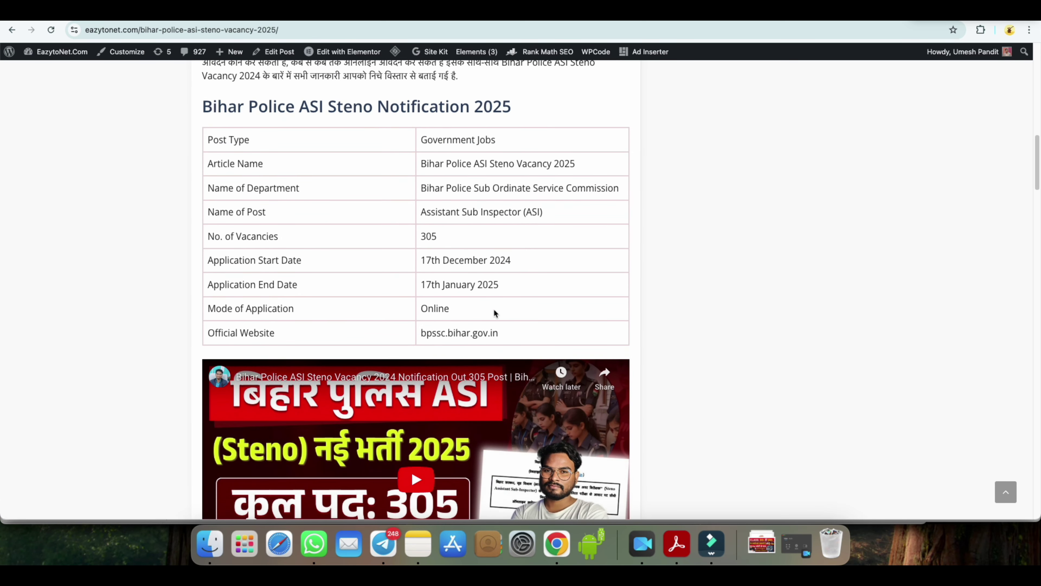
pyautogui.moveTo(421, 194); pyautogui.dragTo(438, 196)
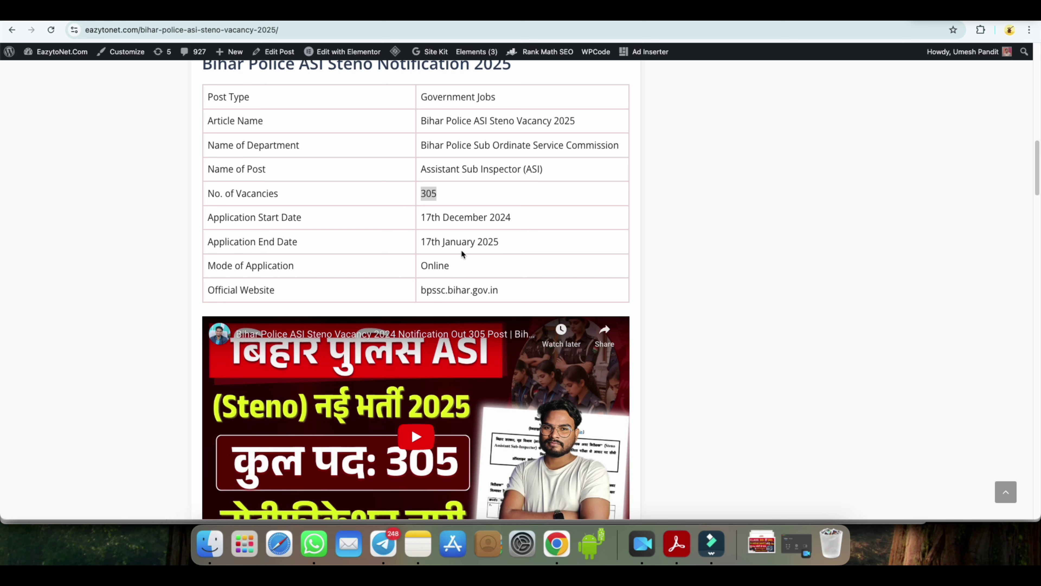
pyautogui.scroll(-1, 463, 255)
pyautogui.scroll(-10, 467, 264)
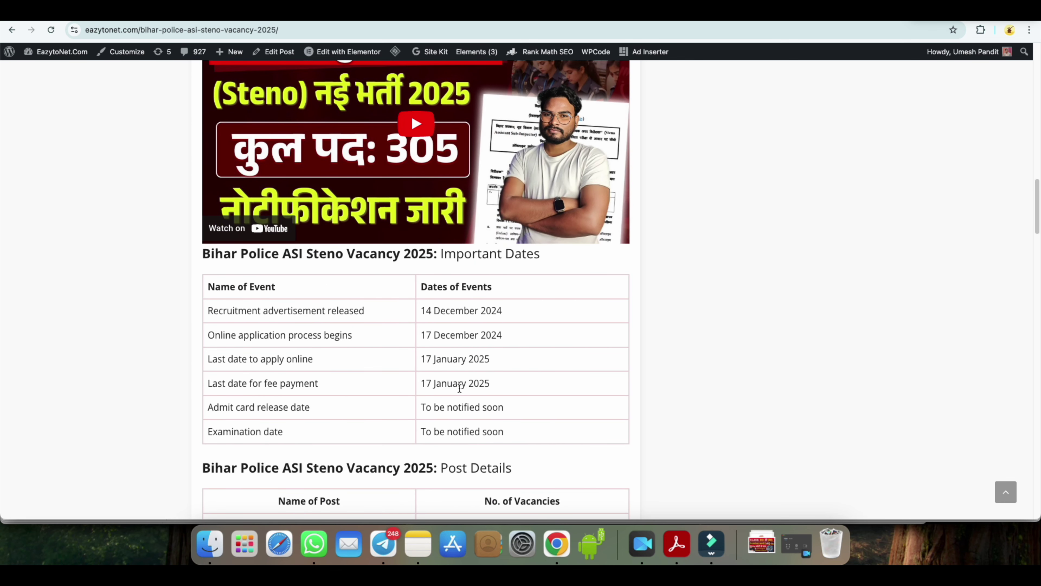
pyautogui.scroll(-9, 460, 387)
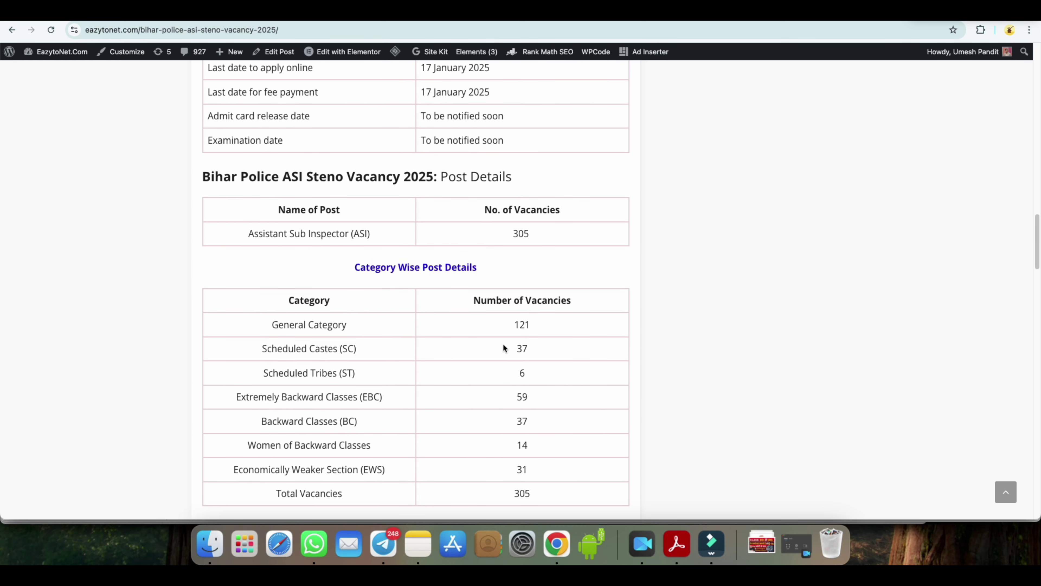
pyautogui.scroll(-5, 508, 412)
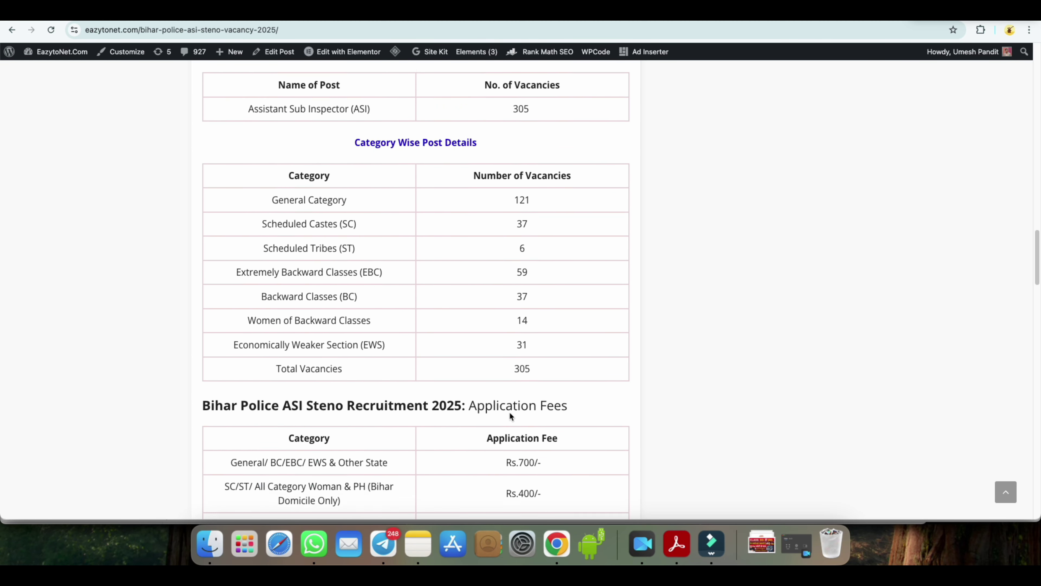
pyautogui.scroll(-1, 510, 412)
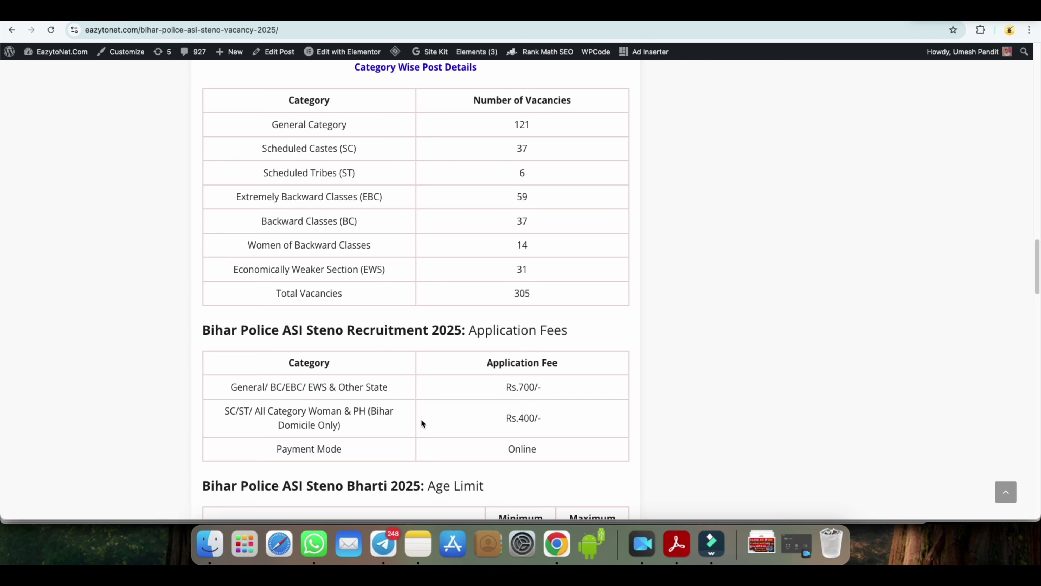
pyautogui.scroll(-5, 423, 422)
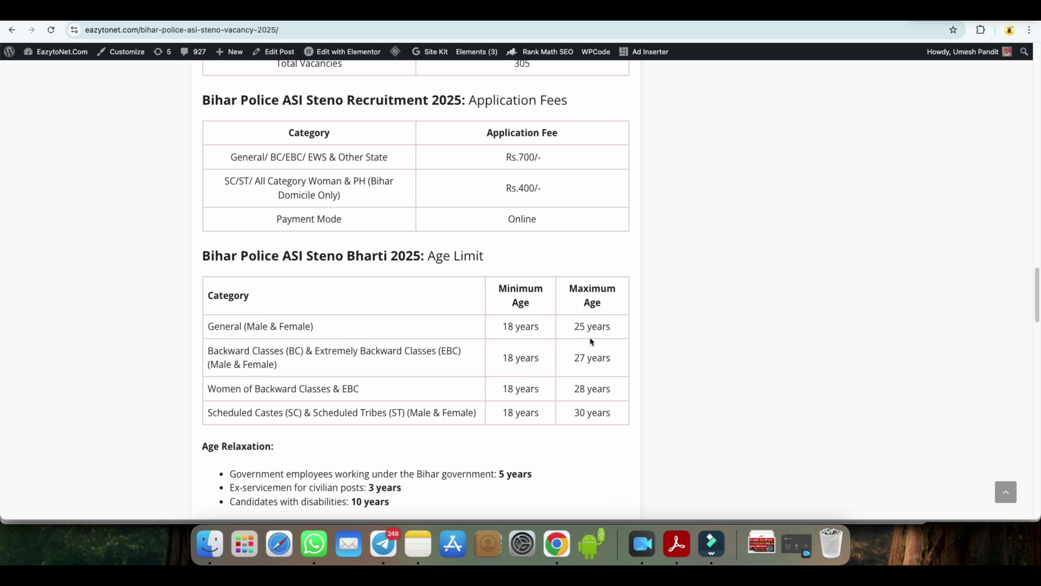
pyautogui.scroll(-2, 590, 412)
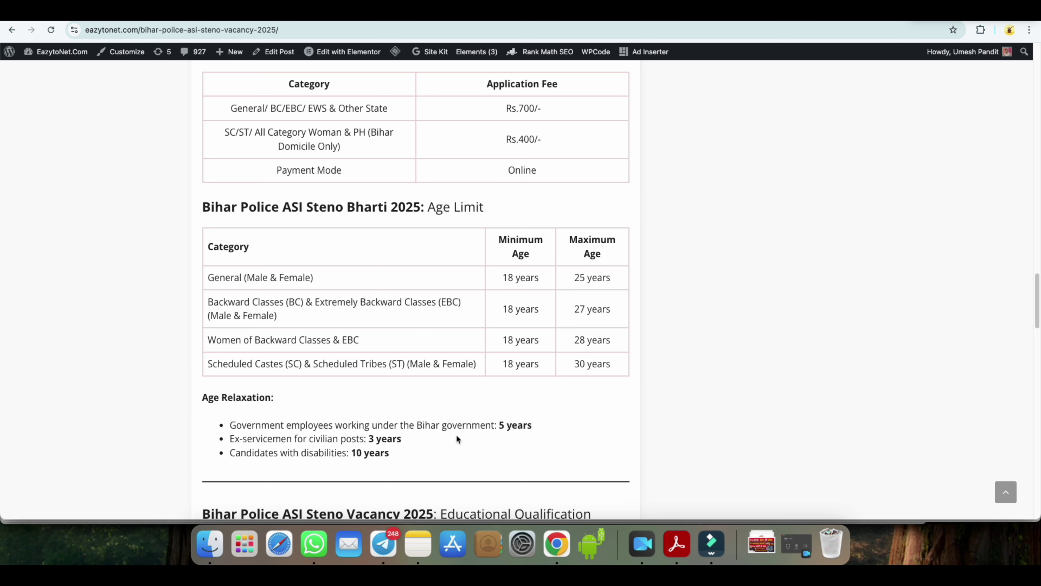
pyautogui.scroll(-8, 456, 435)
pyautogui.scroll(-7, 456, 435)
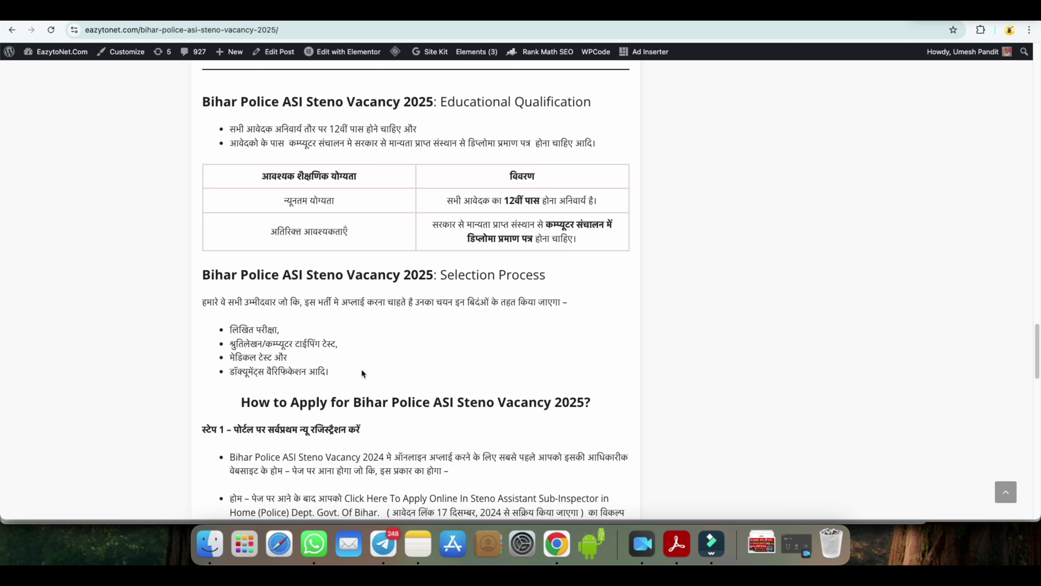
# Step: Follow the article's Apply Online link and start Step-1, Register & Make Payment, on the recruitment portal
pyautogui.scroll(-10, 362, 371)
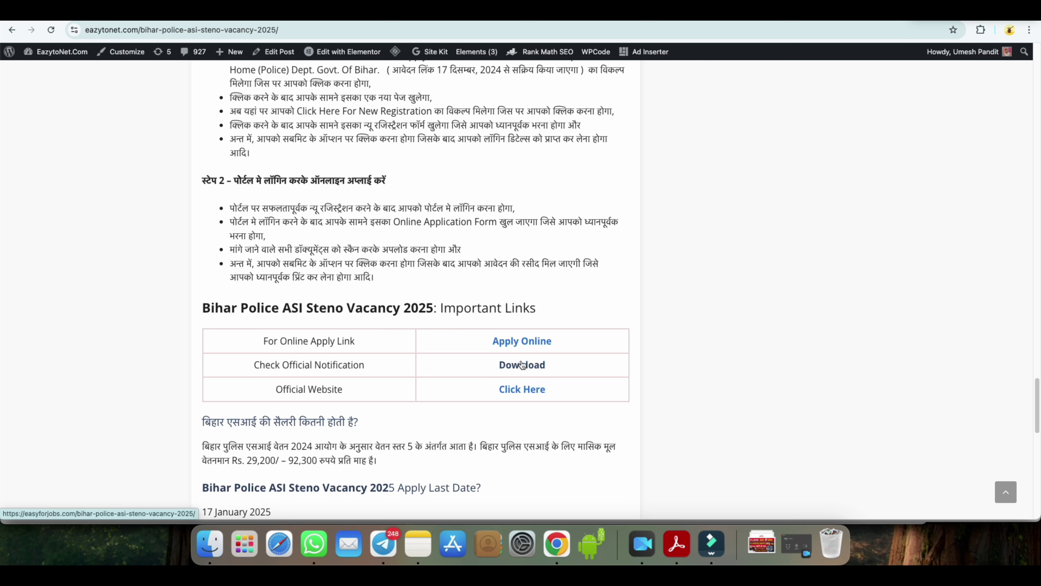
pyautogui.click(519, 346)
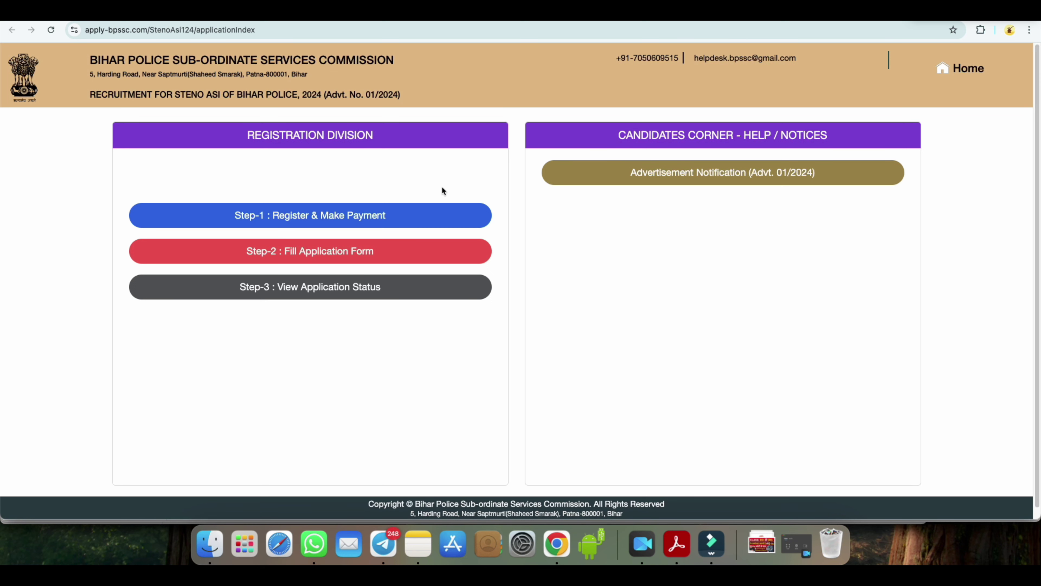
pyautogui.click(274, 219)
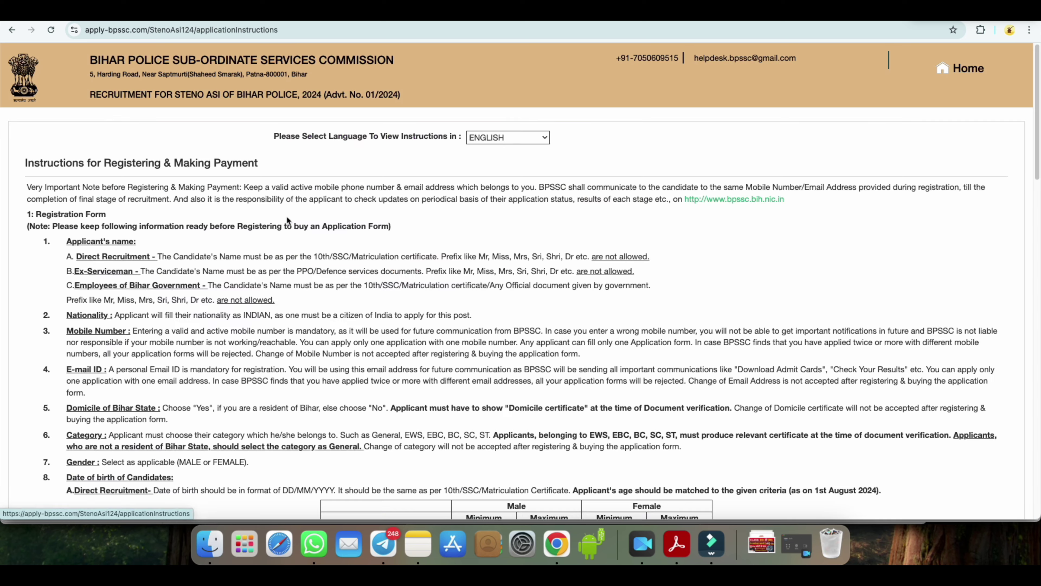
# Step: Switch the language of the registration and payment instructions to Hindi
pyautogui.moveTo(403, 138); pyautogui.dragTo(441, 140)
pyautogui.click(497, 138)
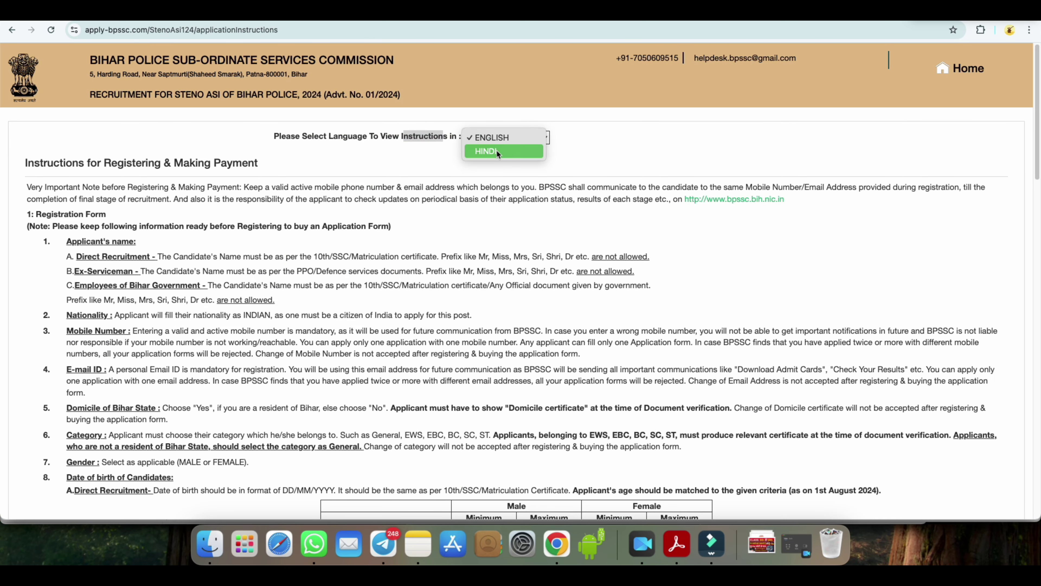
pyautogui.click(498, 153)
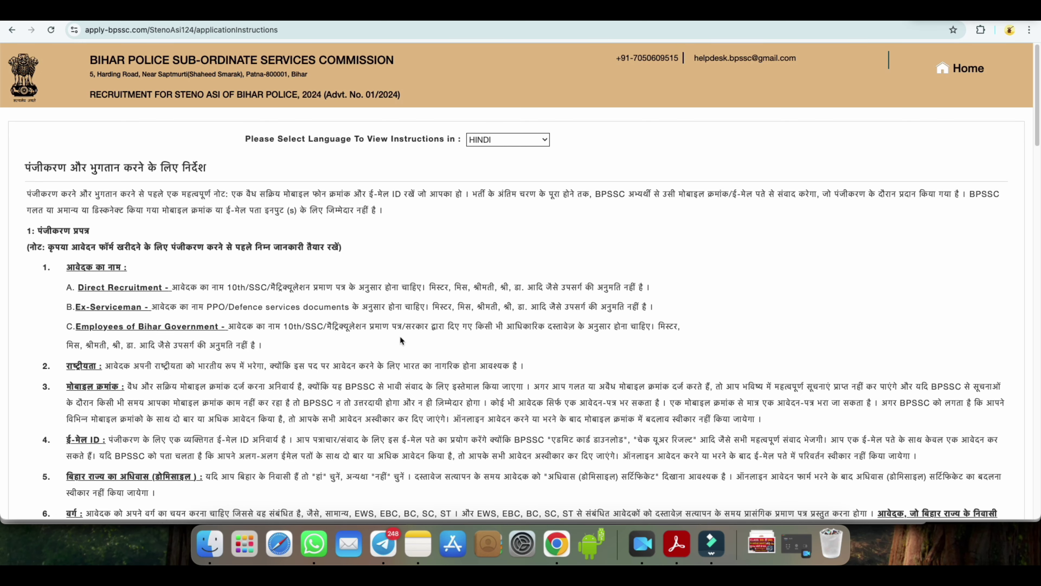
# Step: Accept the DCA certificate declaration and the general declaration below the instructions, and proceed to registration and payment
pyautogui.scroll(-5, 401, 337)
pyautogui.scroll(-6, 400, 338)
pyautogui.scroll(-10, 400, 340)
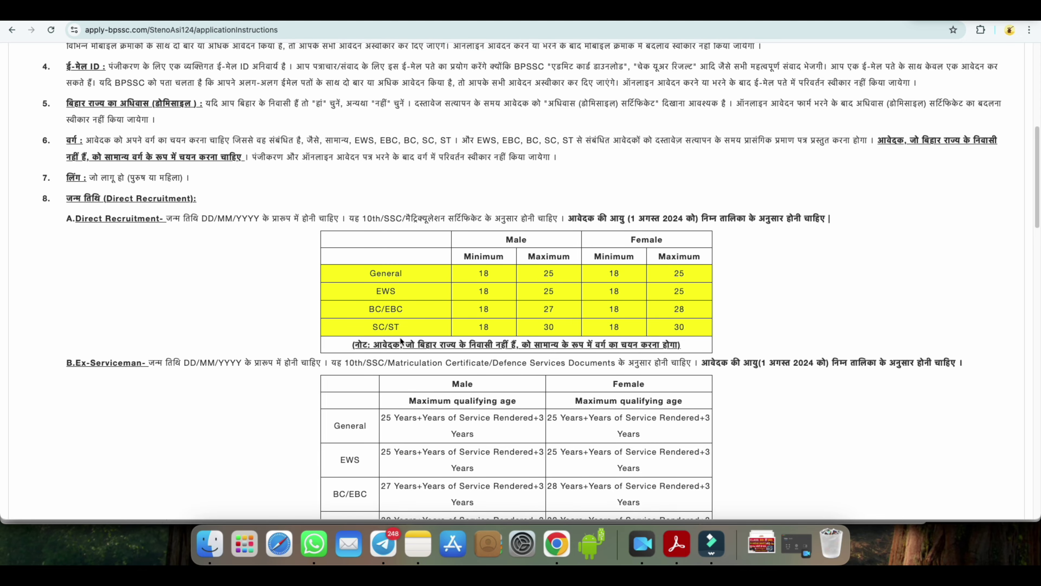
pyautogui.scroll(-20, 400, 340)
pyautogui.scroll(-20, 400, 339)
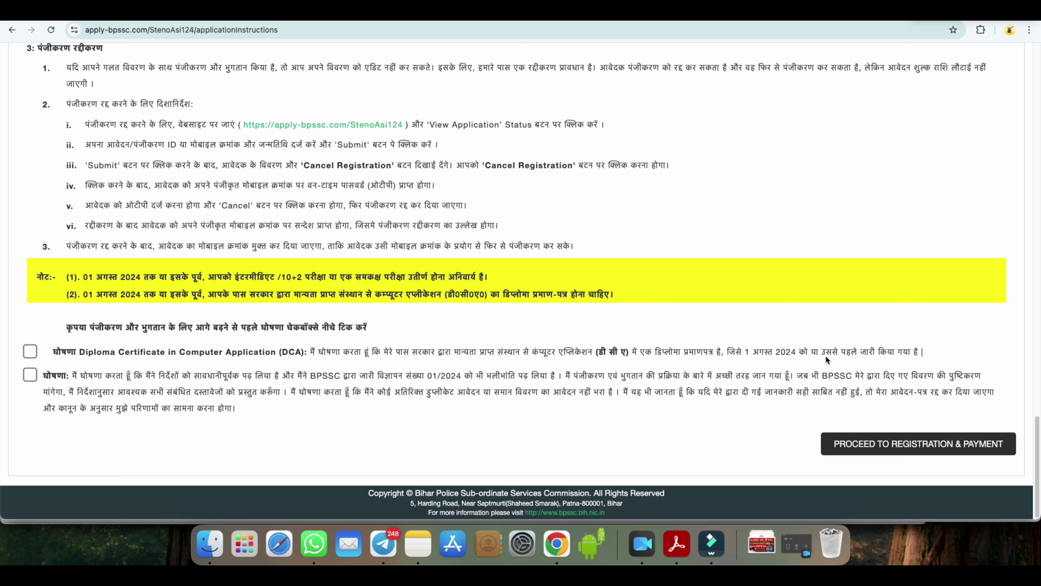
pyautogui.click(29, 352)
pyautogui.click(31, 375)
pyautogui.click(903, 444)
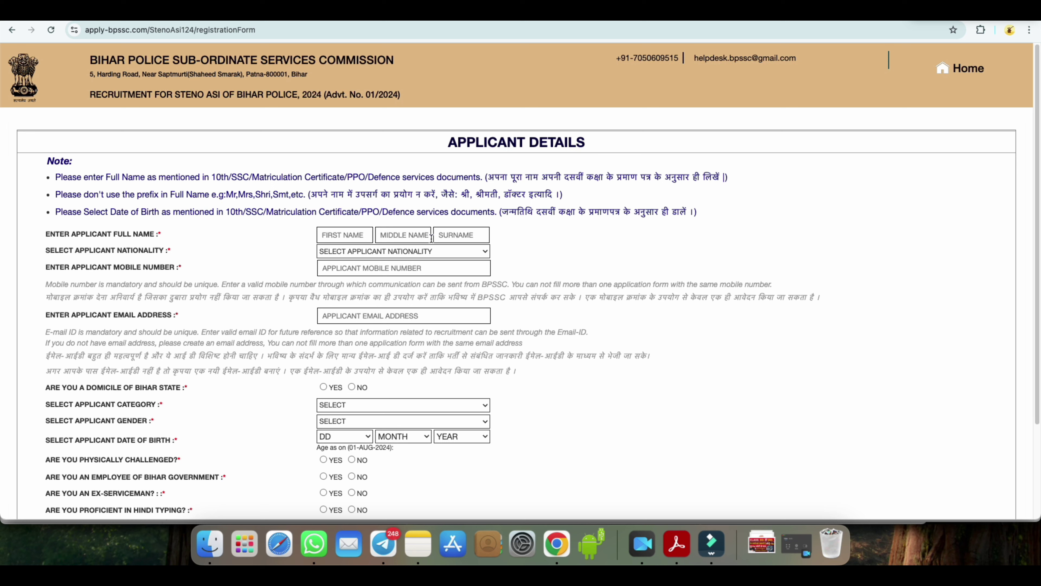
# Step: Set the applicant's nationality to Indian in the Applicant Details form
pyautogui.click(369, 252)
pyautogui.click(363, 265)
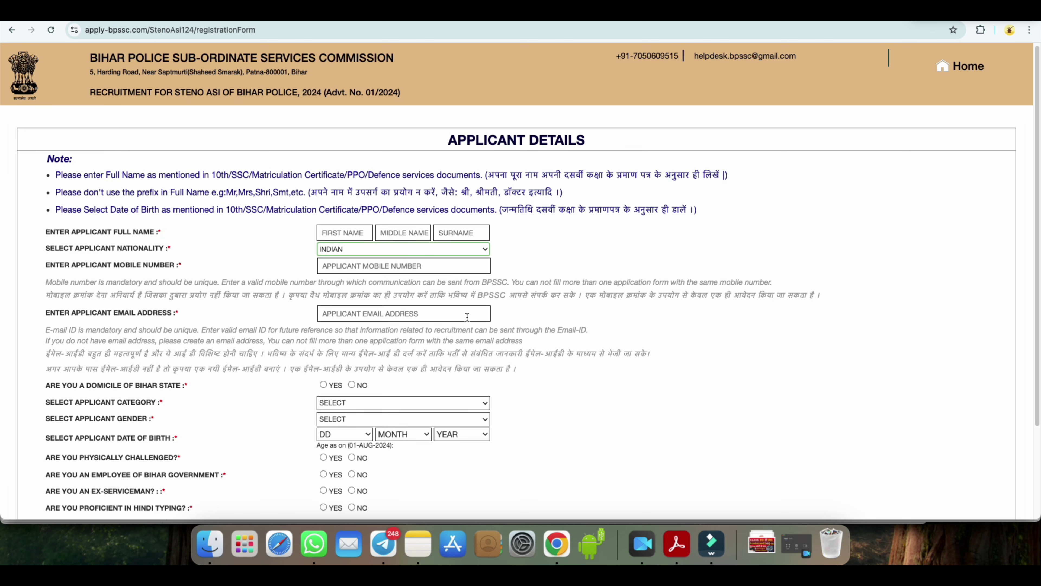
pyautogui.scroll(-2, 456, 318)
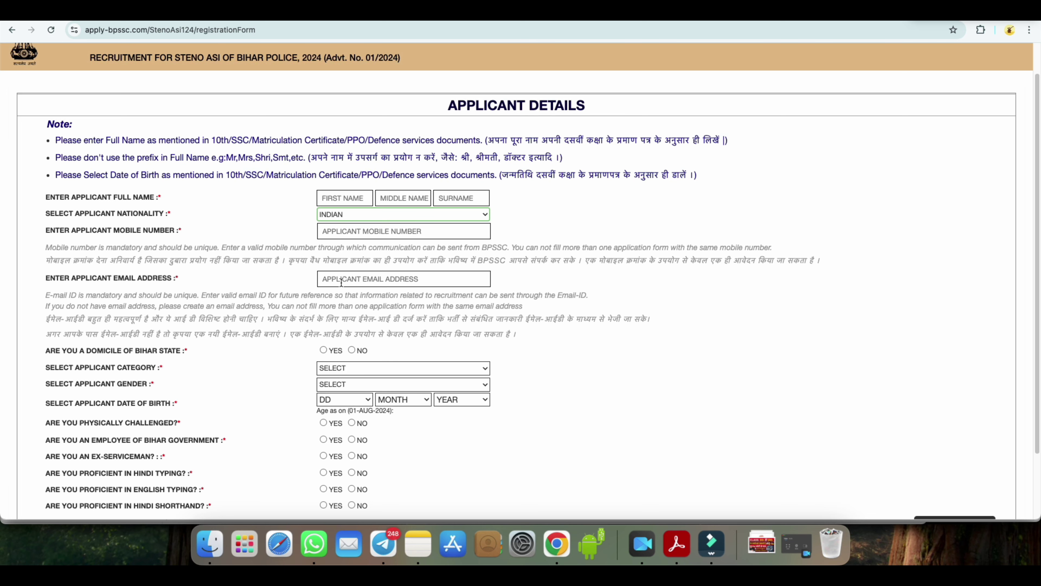
pyautogui.scroll(-1, 341, 281)
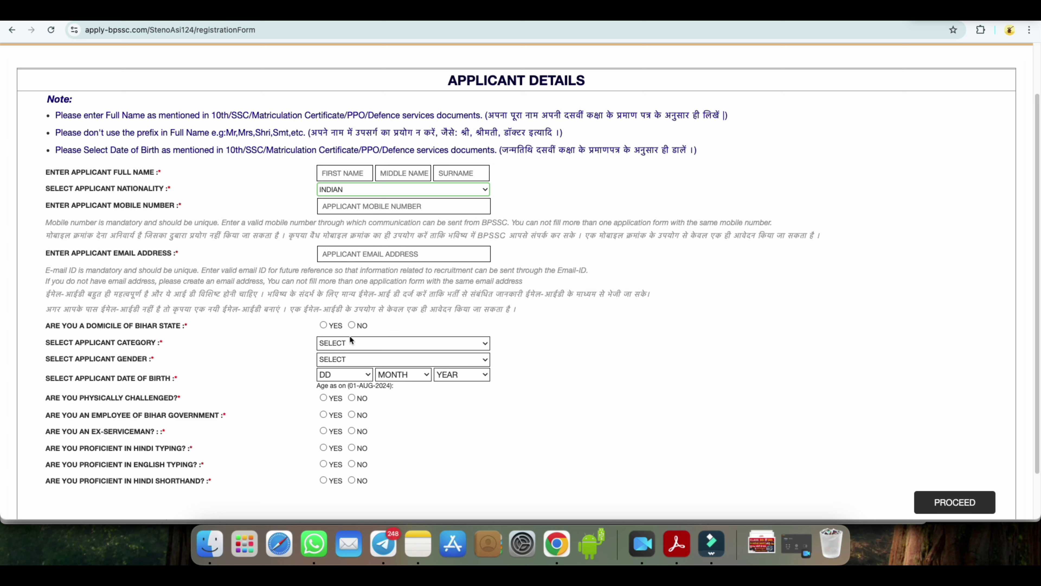
pyautogui.click(351, 325)
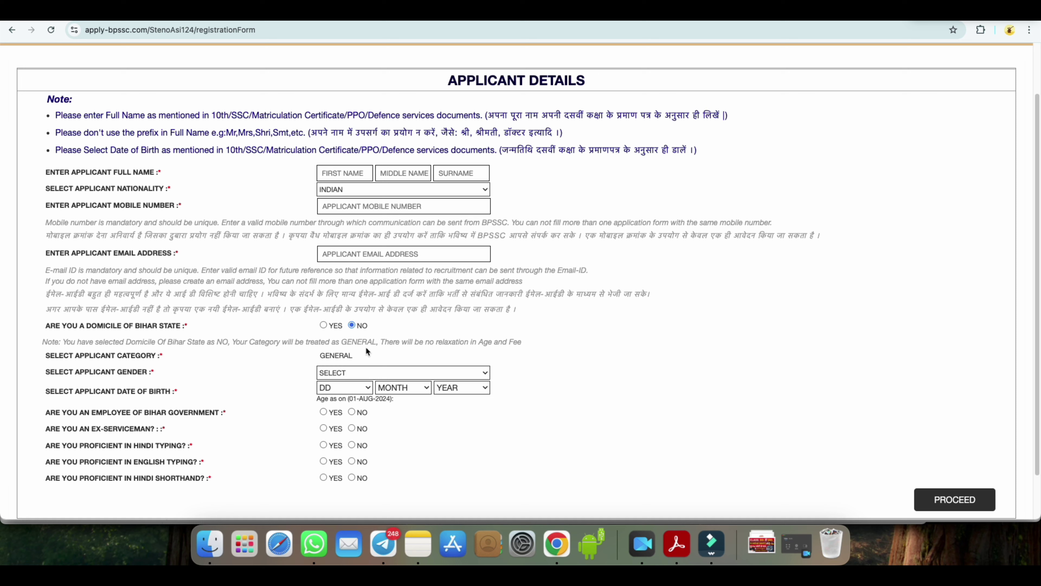
pyautogui.click(352, 372)
pyautogui.click(295, 367)
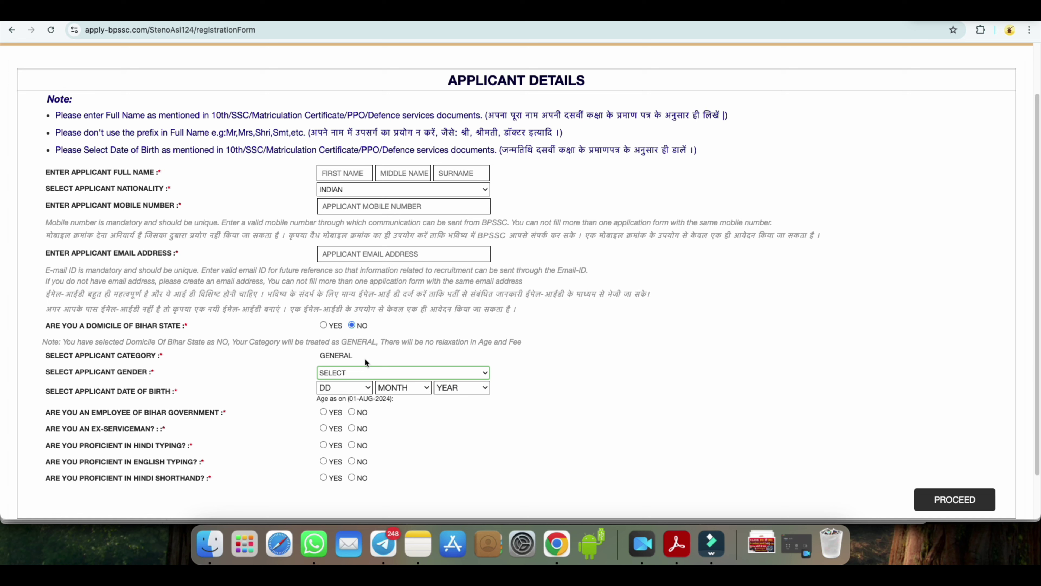
# Step: Answer Yes to being a domicile of Bihar State and set the applicant category to EBC
pyautogui.click(323, 325)
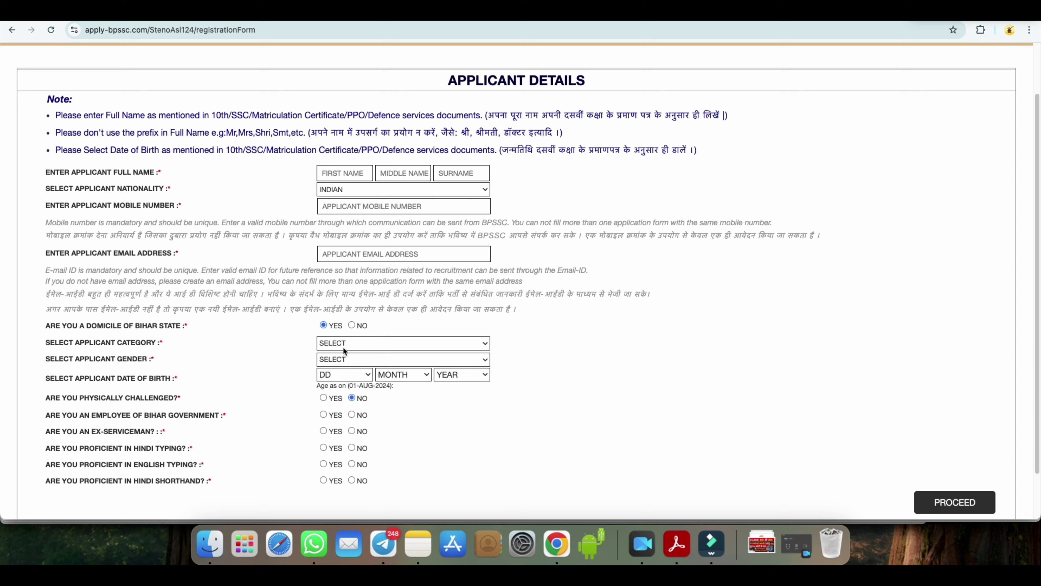
pyautogui.click(351, 344)
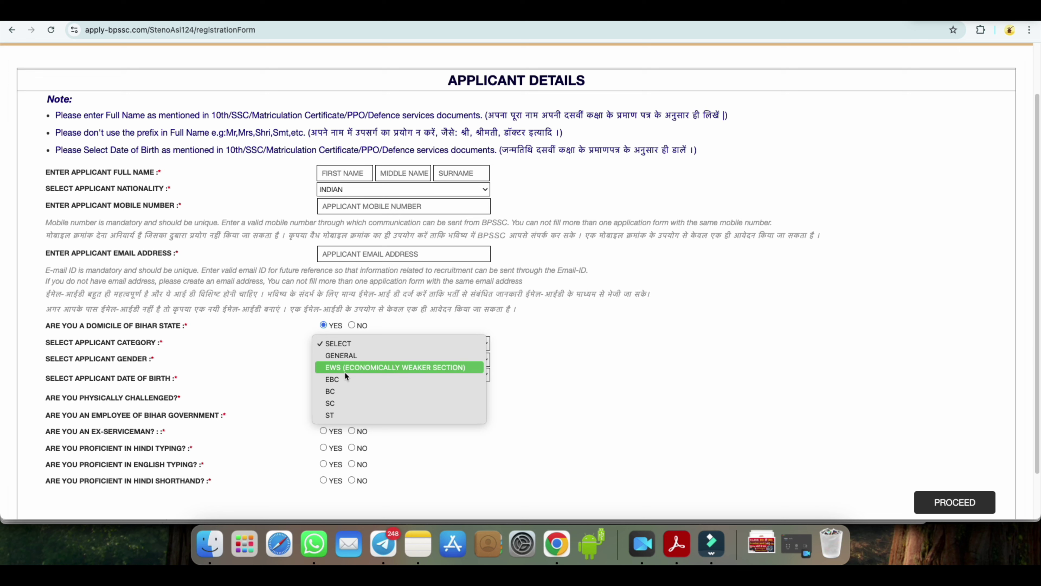
pyautogui.click(347, 379)
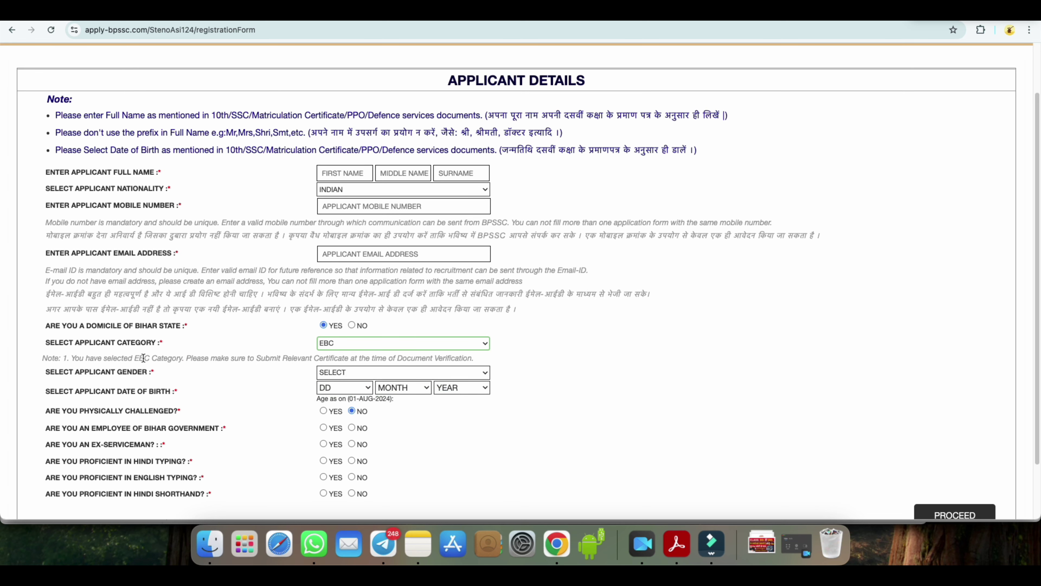
pyautogui.moveTo(135, 359); pyautogui.dragTo(176, 360)
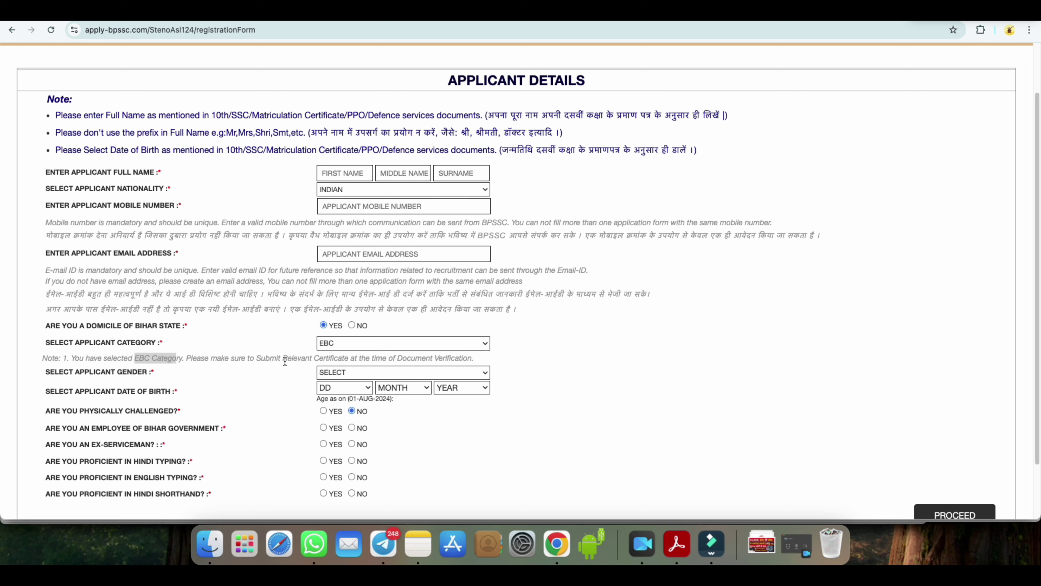
# Step: Set the applicant's gender to Male and answer Yes to the physically challenged question
pyautogui.click(346, 373)
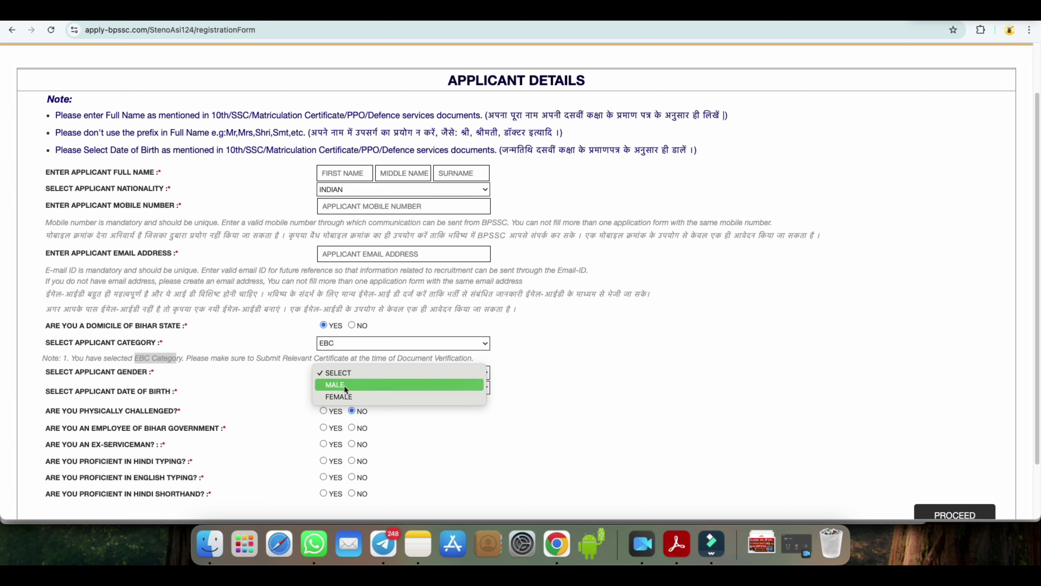
pyautogui.click(344, 385)
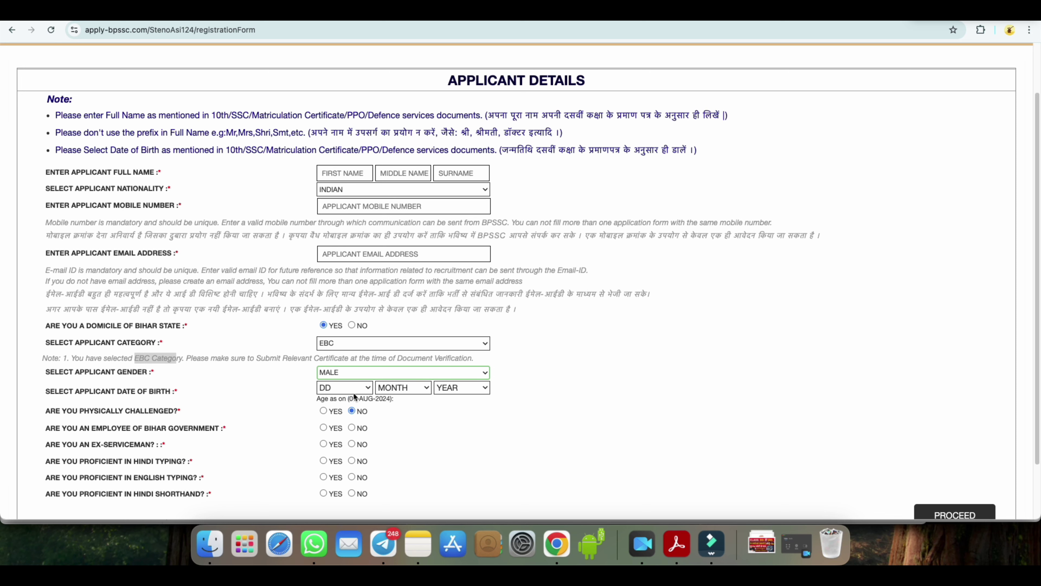
pyautogui.scroll(-1, 400, 425)
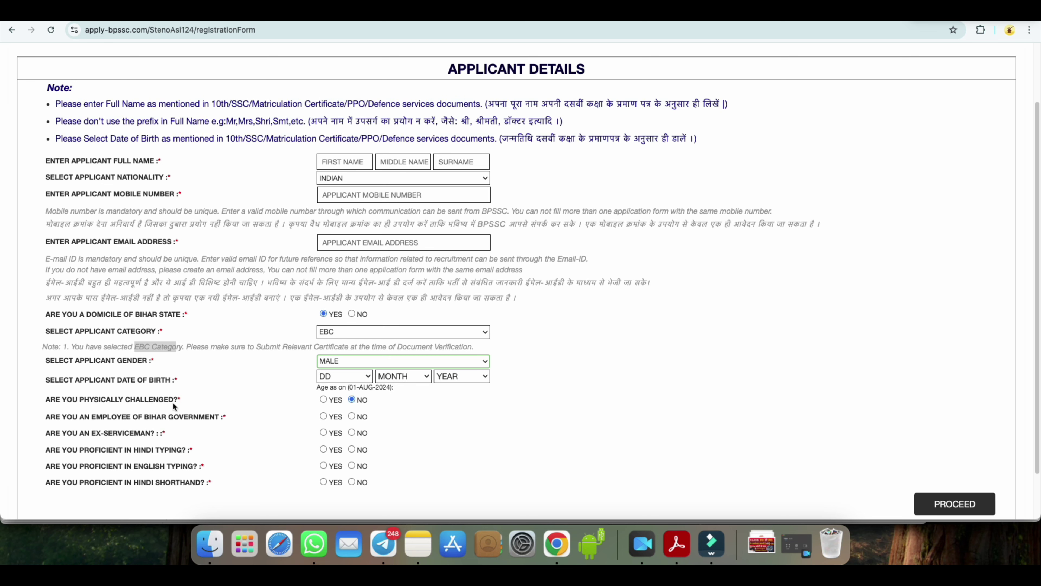
pyautogui.click(323, 400)
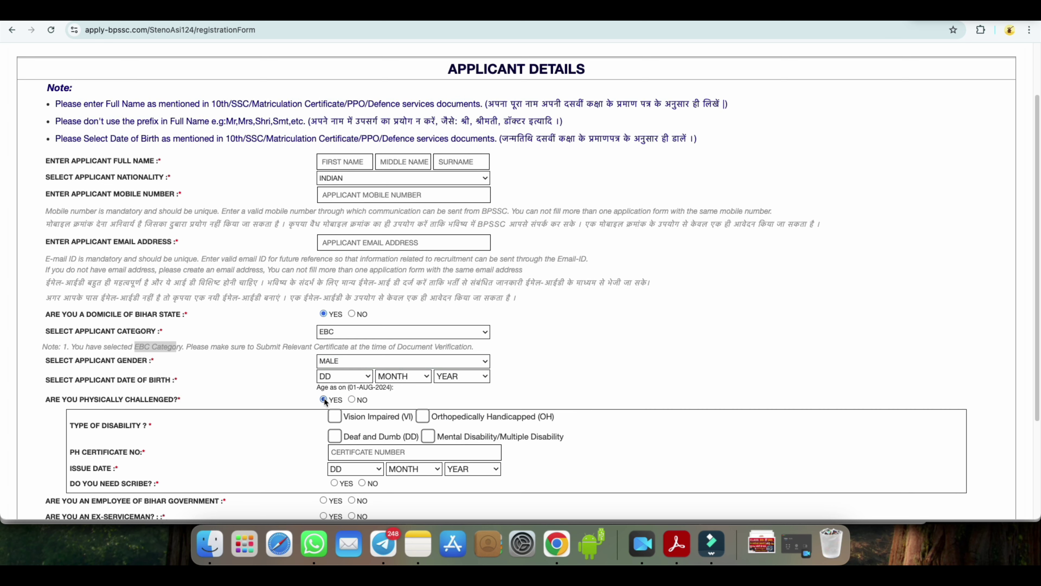
pyautogui.scroll(-1, 453, 431)
pyautogui.scroll(-1, 455, 429)
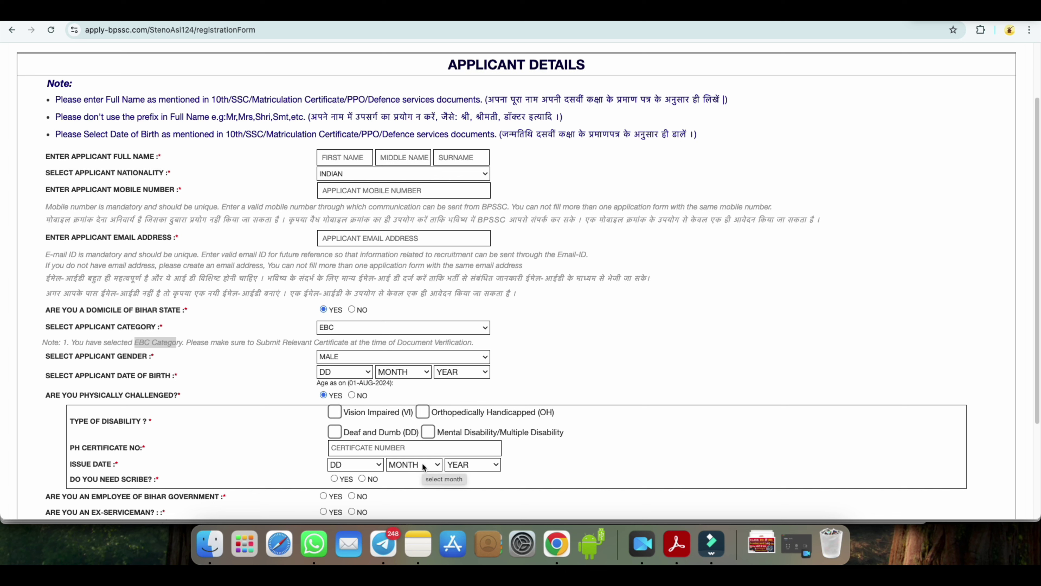
# Step: Answer No to the physically challenged question and No to being an employee of the Bihar Government
pyautogui.click(352, 395)
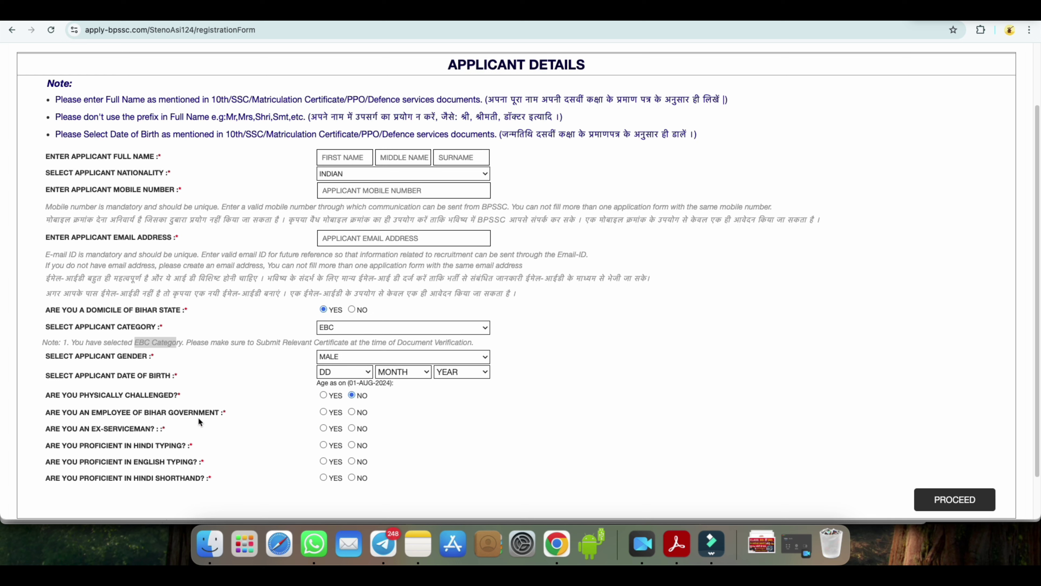
pyautogui.click(323, 412)
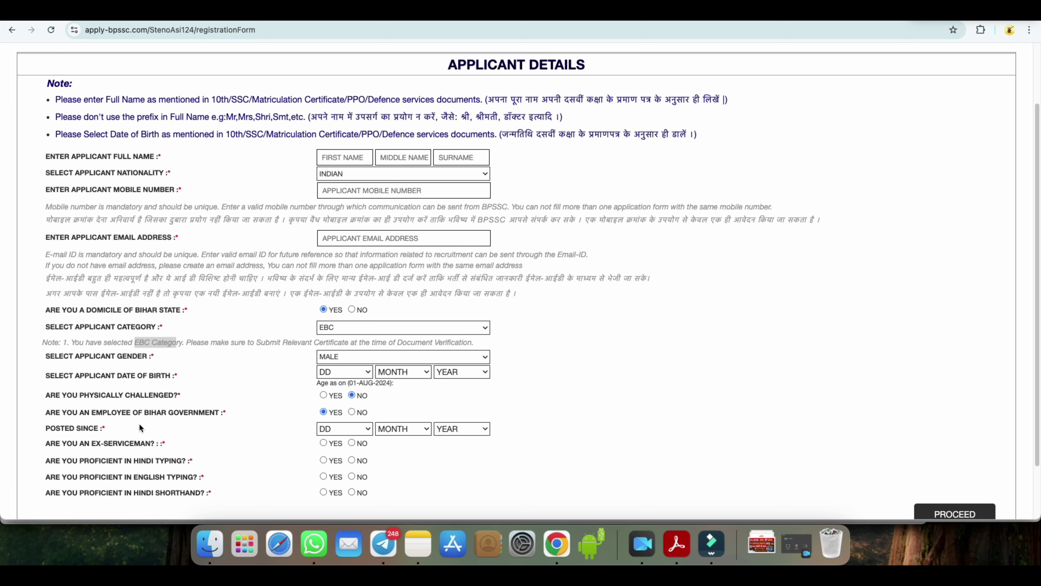
pyautogui.click(351, 411)
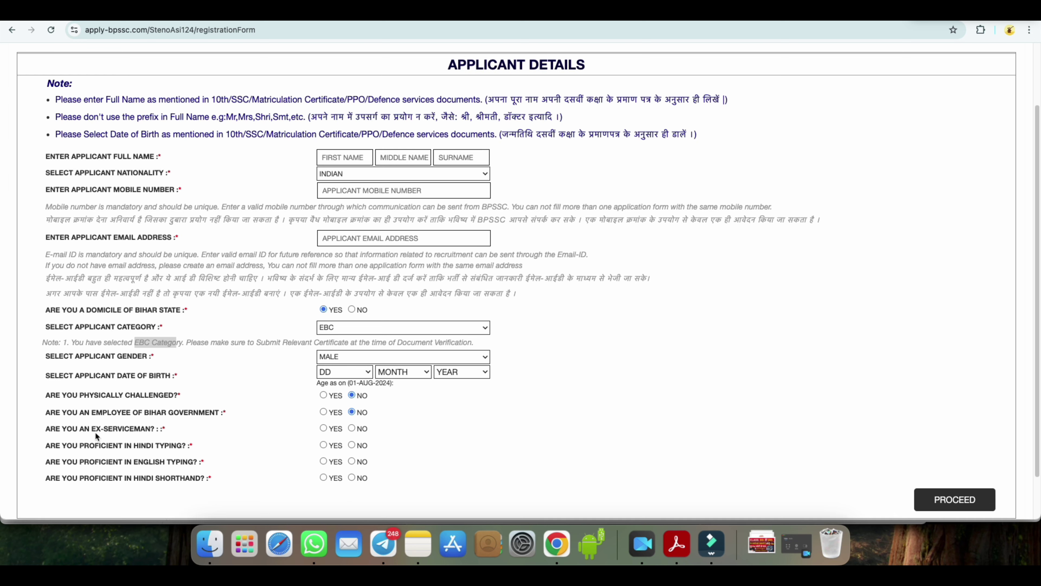
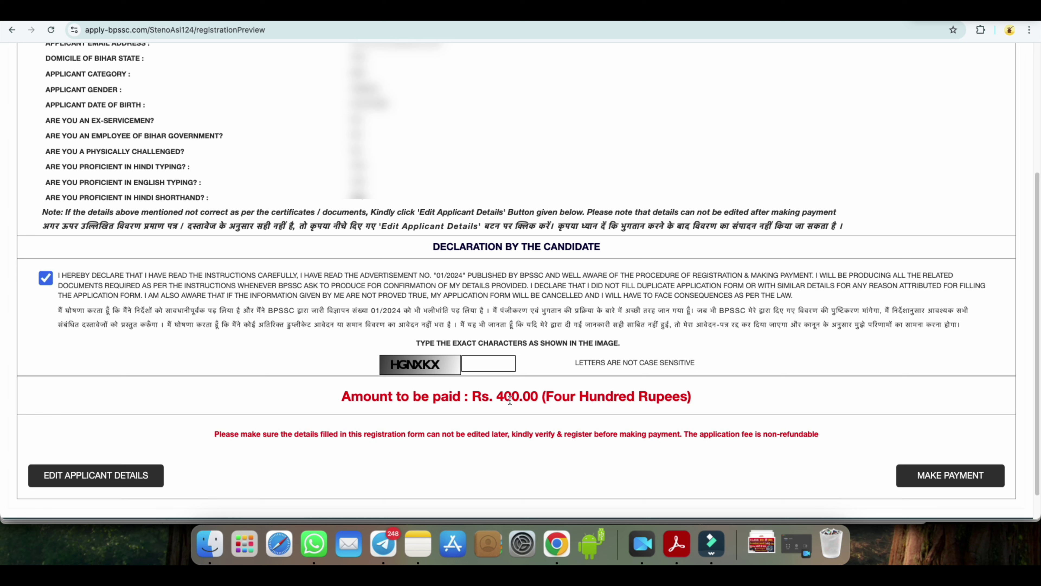
# Step: Proceed to payment of the Rs. 400 application fee from the registration preview
pyautogui.moveTo(497, 397); pyautogui.dragTo(532, 397)
pyautogui.click(942, 477)
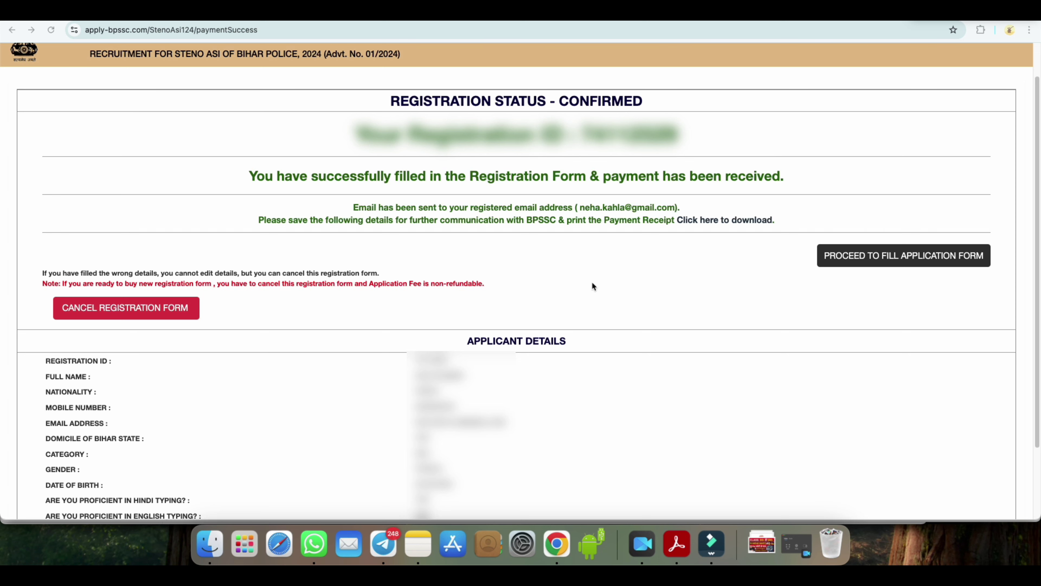
# Step: Review the confirmed registration details and proceed to fill the application form
pyautogui.scroll(-2, 526, 327)
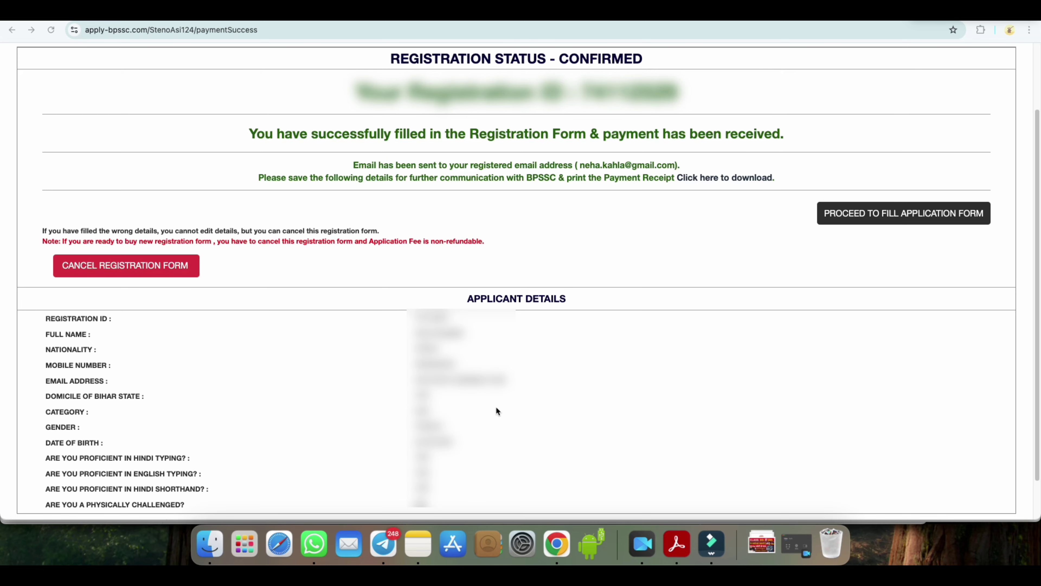
pyautogui.scroll(-2, 496, 410)
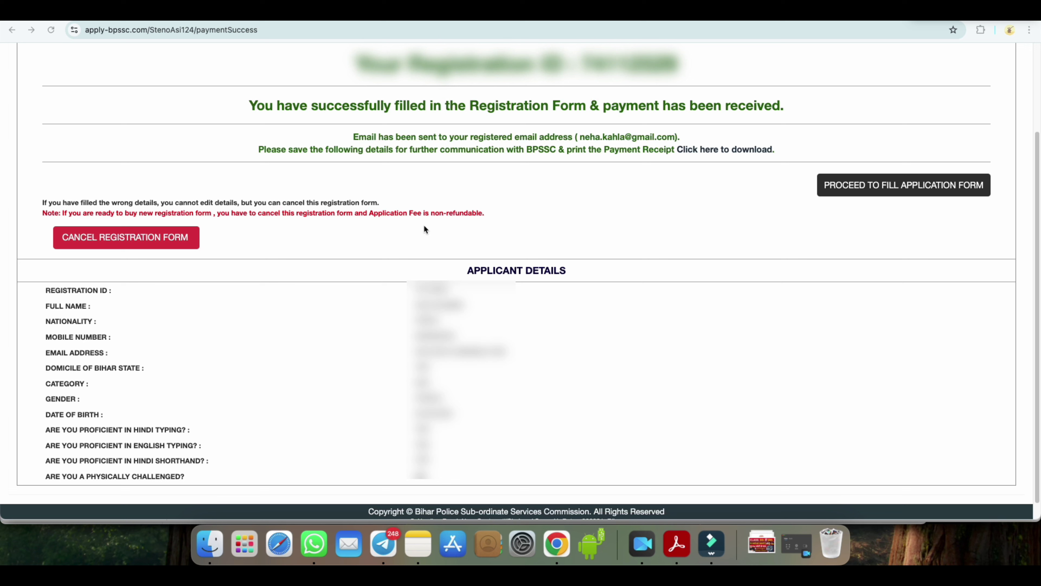
pyautogui.click(903, 185)
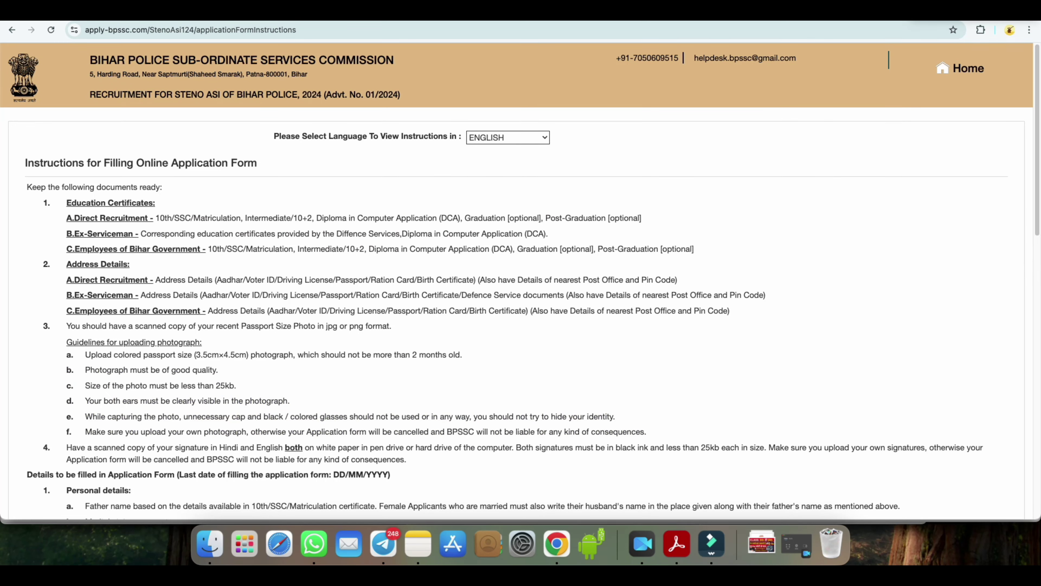
# Step: Read through the application form instructions, accept the declaration below them and continue to the form
pyautogui.scroll(-2, 488, 265)
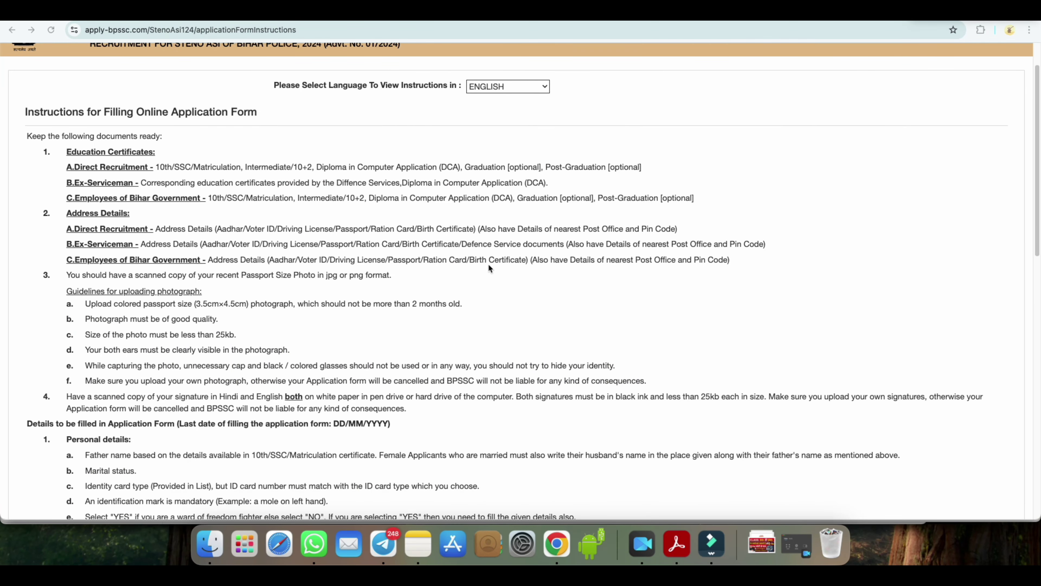
pyautogui.scroll(-10, 489, 265)
pyautogui.scroll(-11, 483, 283)
pyautogui.click(45, 388)
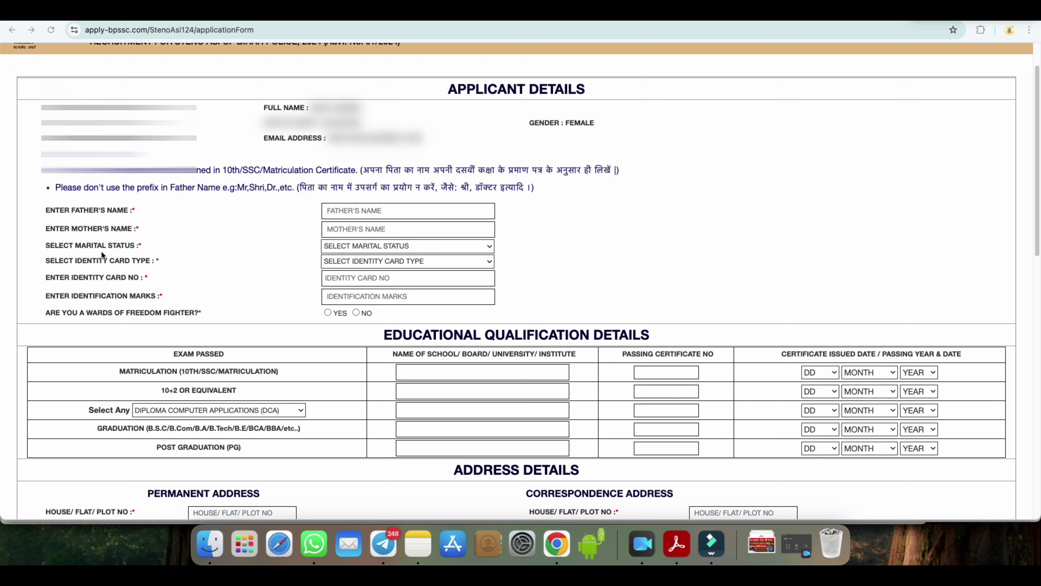
# Step: Set the applicant's marital status to Unmarried and the identity card type to Aadhar Card
pyautogui.click(486, 247)
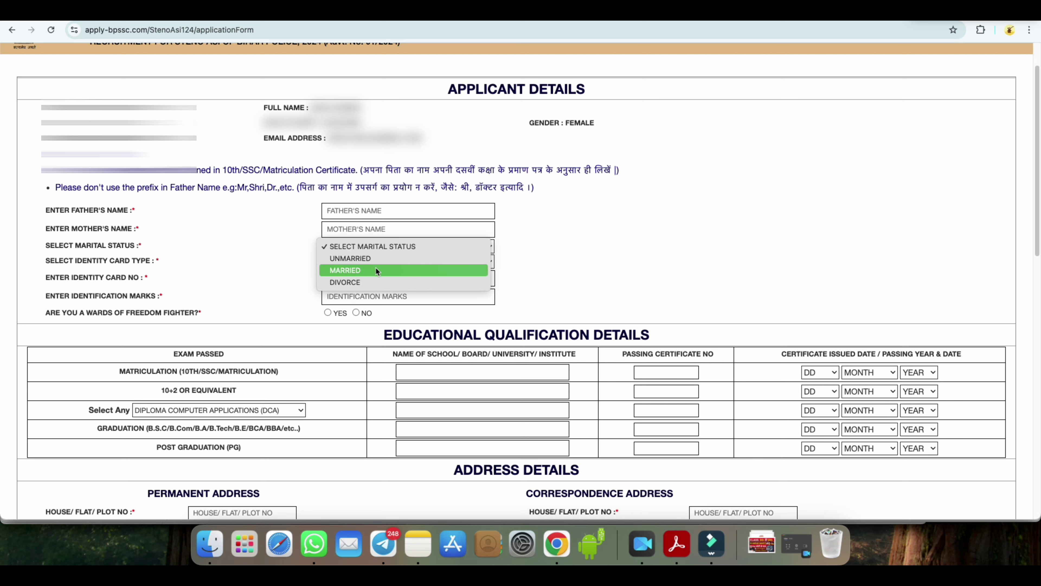
pyautogui.click(365, 257)
pyautogui.click(360, 261)
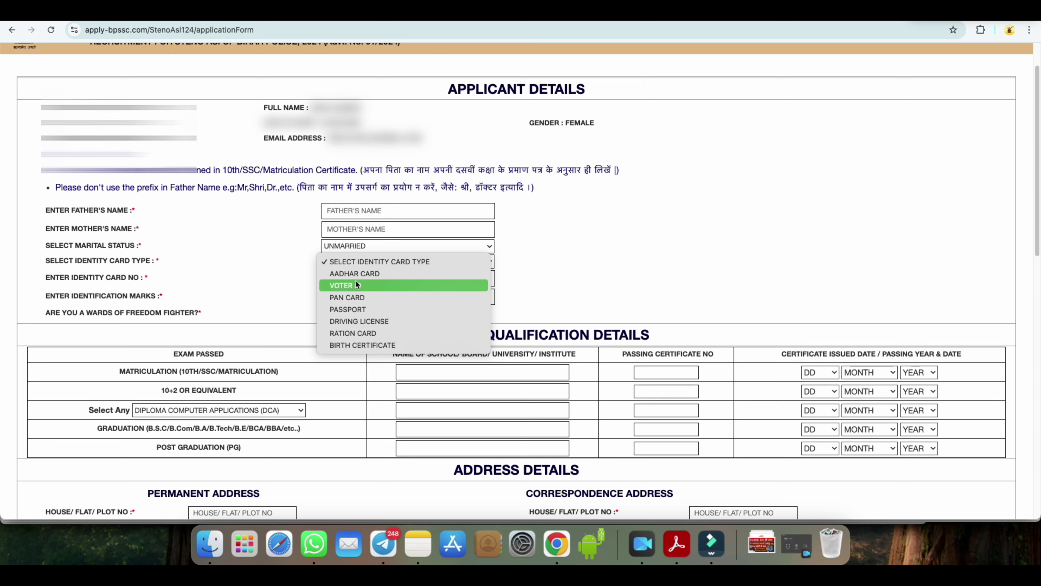
pyautogui.click(356, 272)
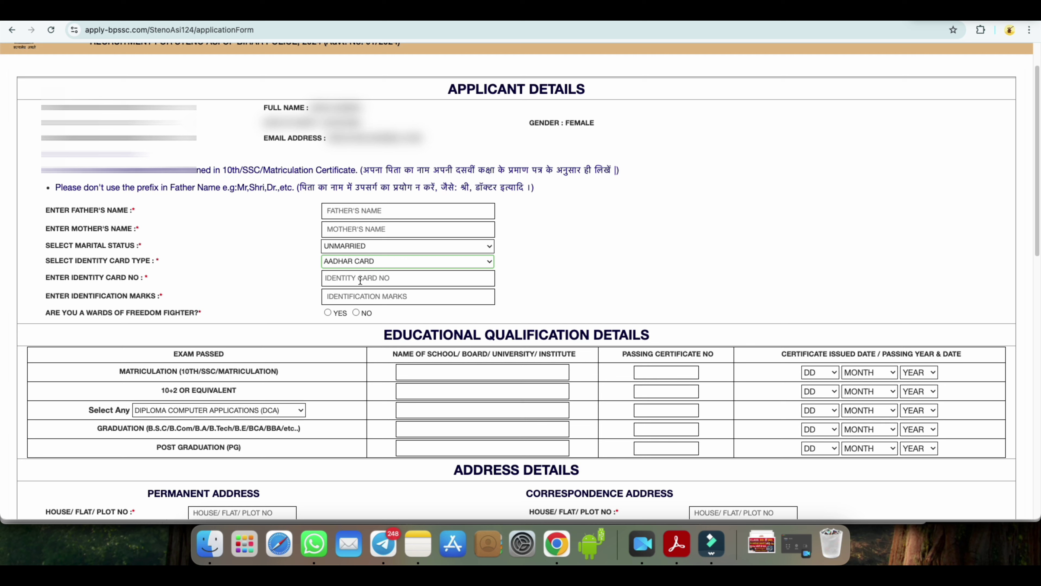
pyautogui.click(362, 261)
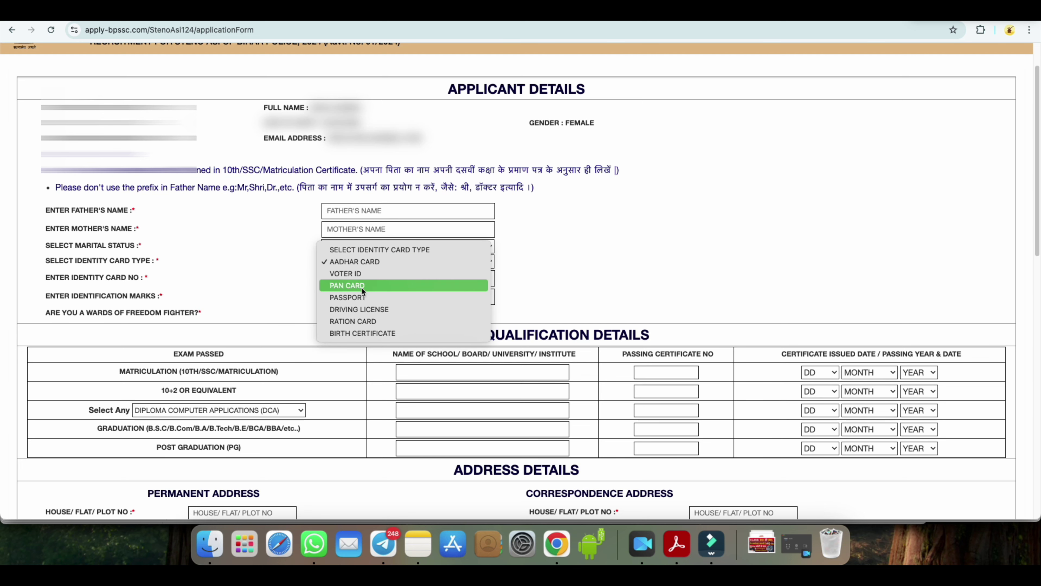
pyautogui.click(295, 271)
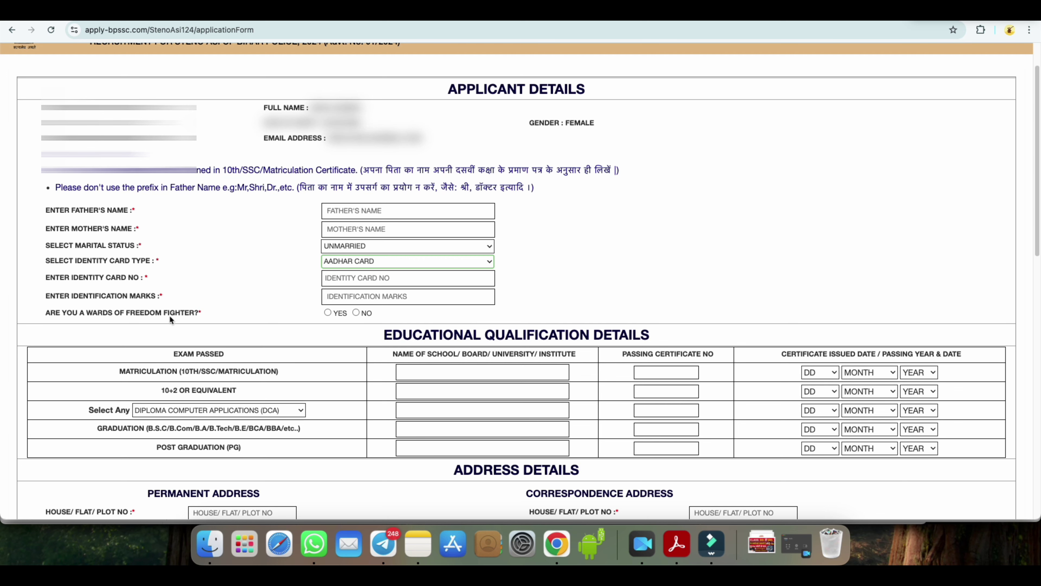
# Step: Check the relationship options for wards of a freedom fighter and set the answer to that question to No
pyautogui.click(327, 312)
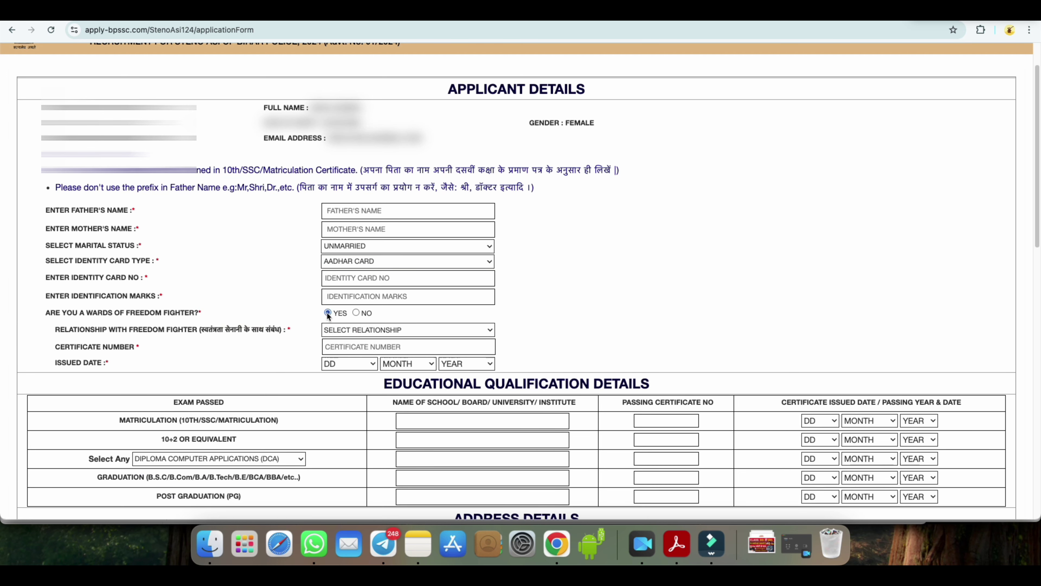
pyautogui.click(344, 328)
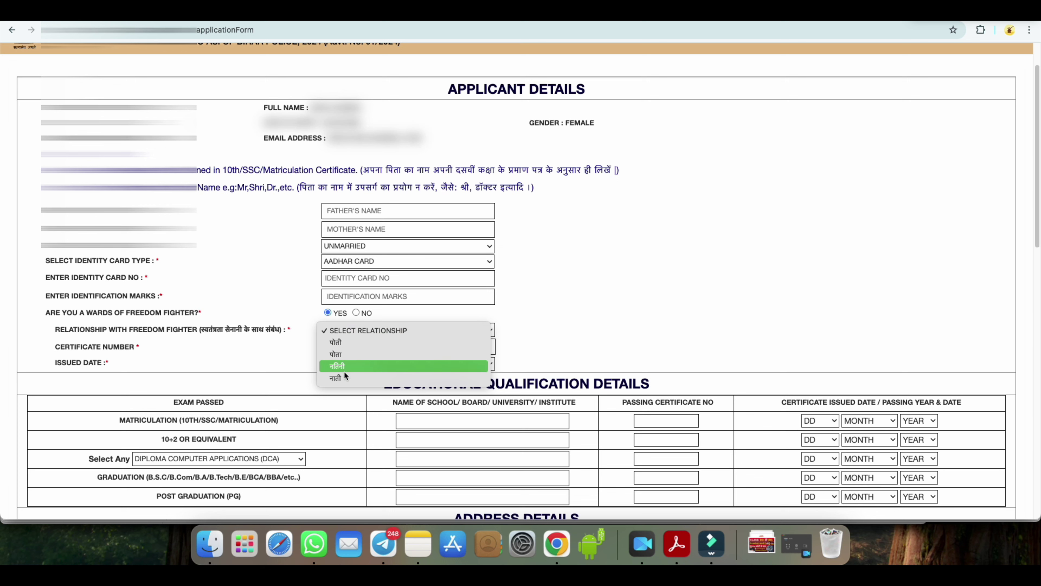
pyautogui.click(309, 326)
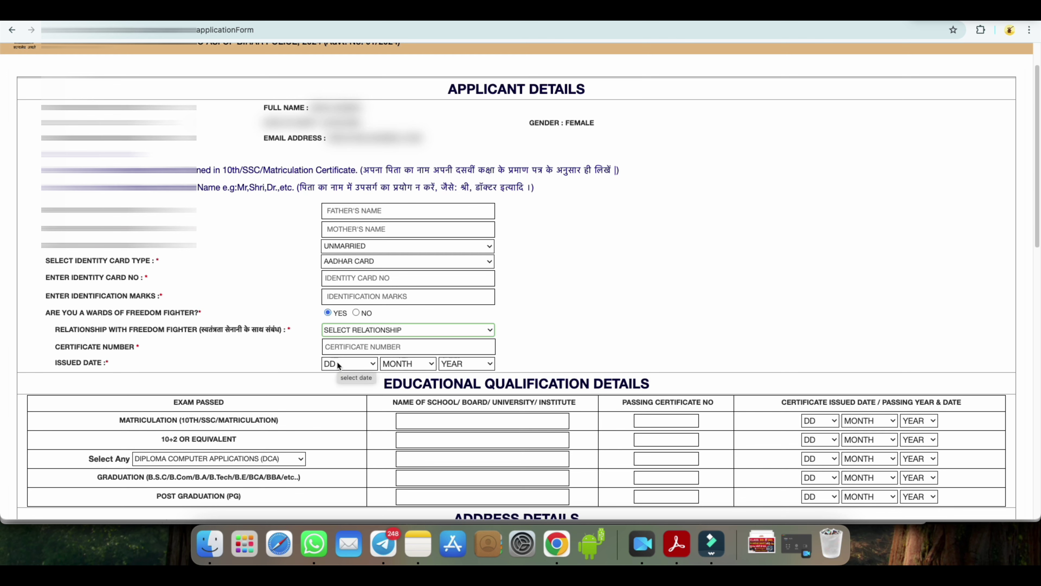
pyautogui.click(355, 313)
# Step: Examine the Educational Qualification Details table, including its column headings, exam rows and computer qualification options
pyautogui.scroll(-5, 545, 315)
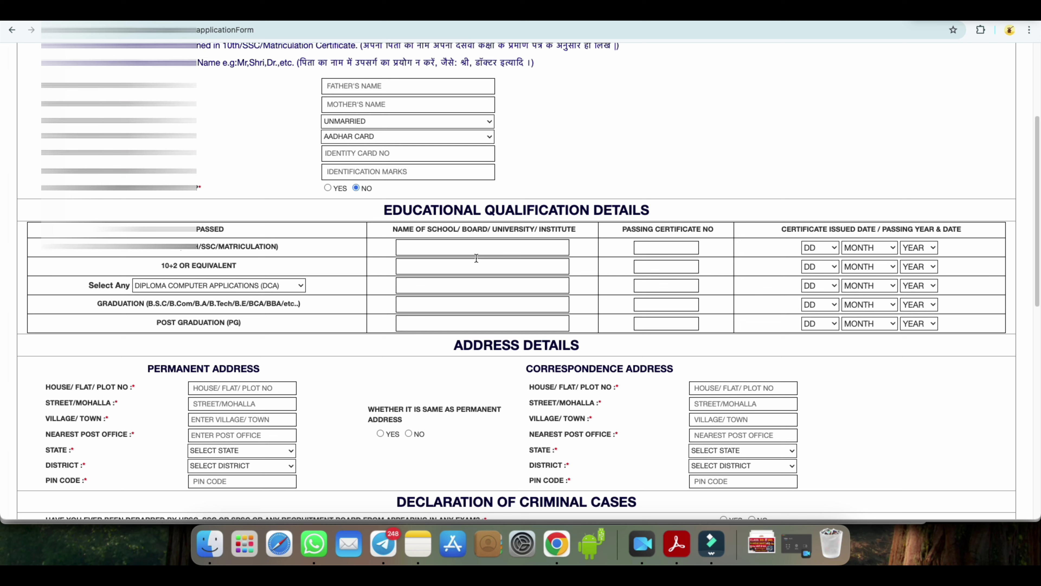
pyautogui.moveTo(183, 250); pyautogui.dragTo(271, 247)
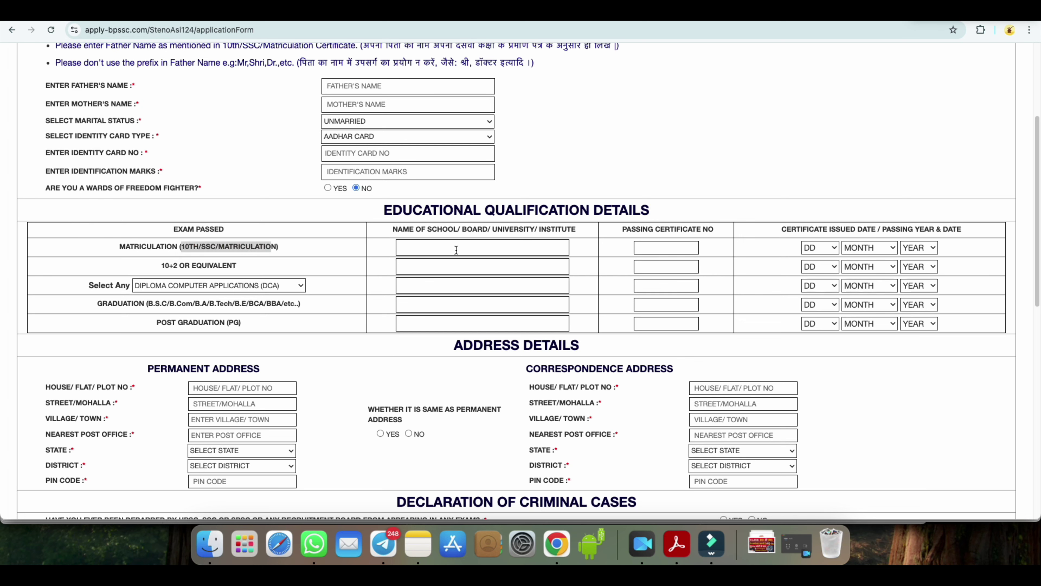
pyautogui.moveTo(394, 230); pyautogui.dragTo(582, 231)
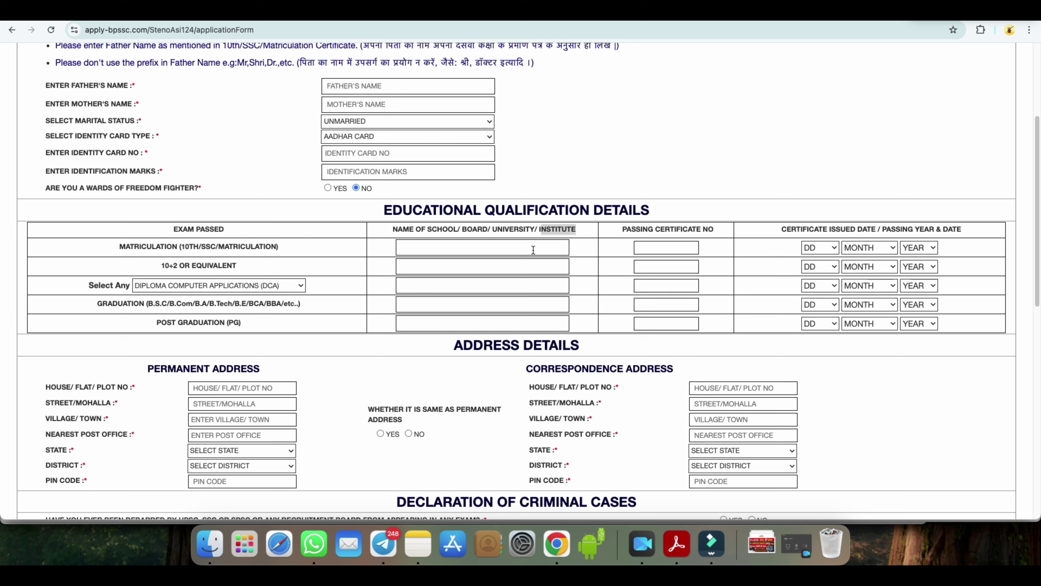
pyautogui.moveTo(622, 230); pyautogui.dragTo(711, 233)
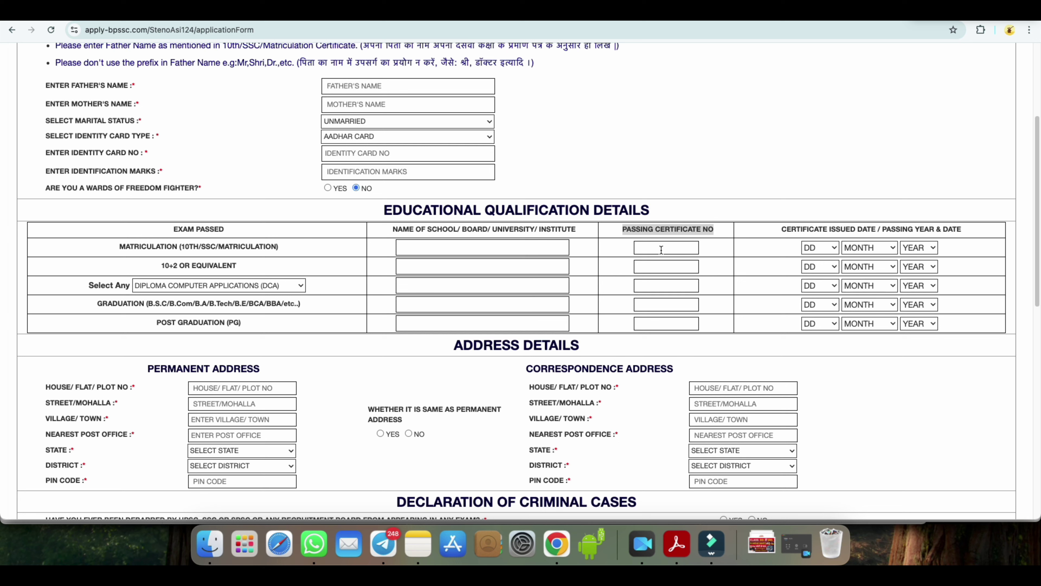
pyautogui.moveTo(782, 231); pyautogui.dragTo(871, 232)
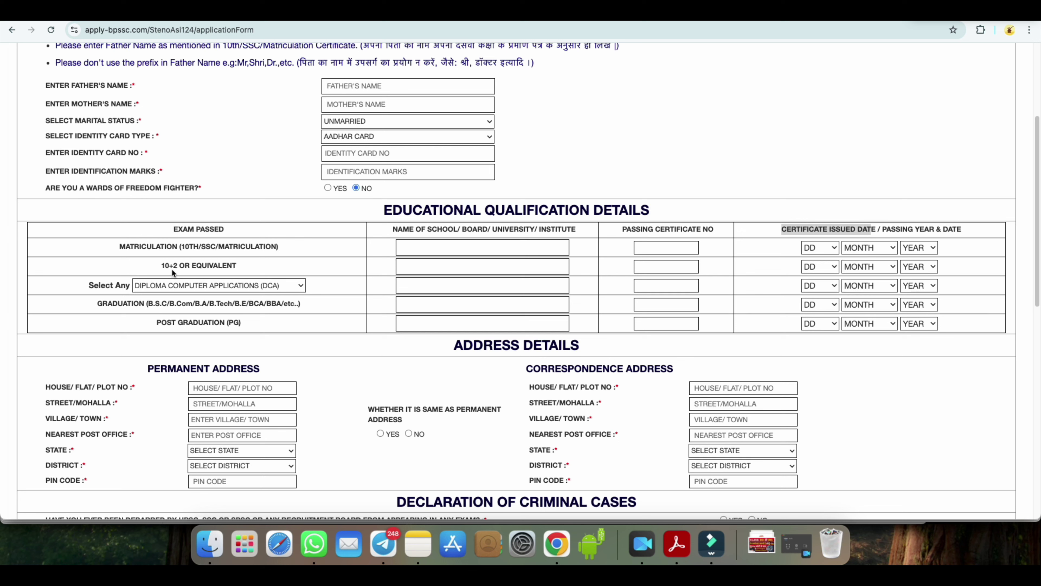
pyautogui.moveTo(164, 267); pyautogui.dragTo(243, 269)
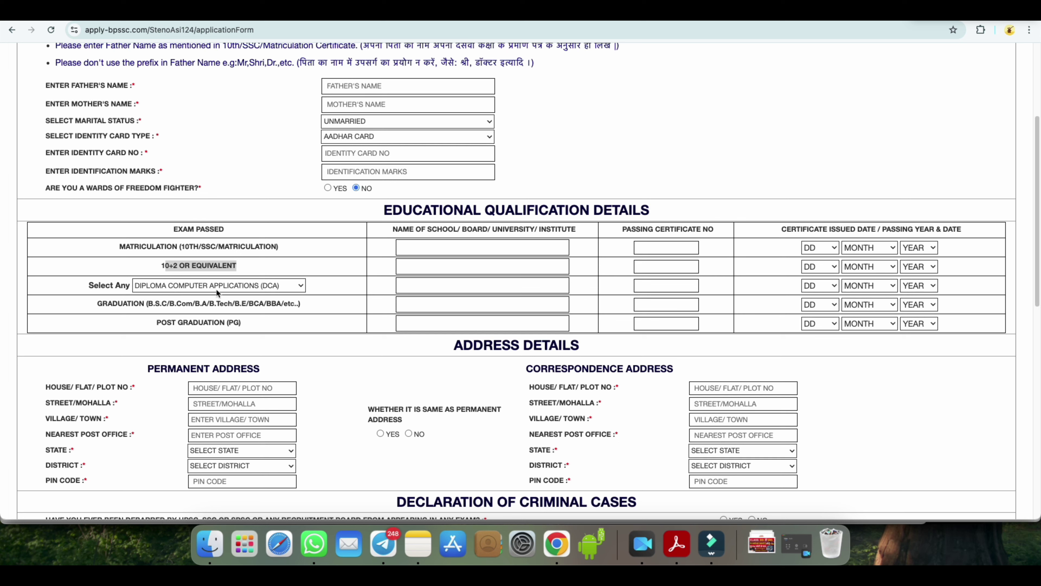
pyautogui.click(299, 285)
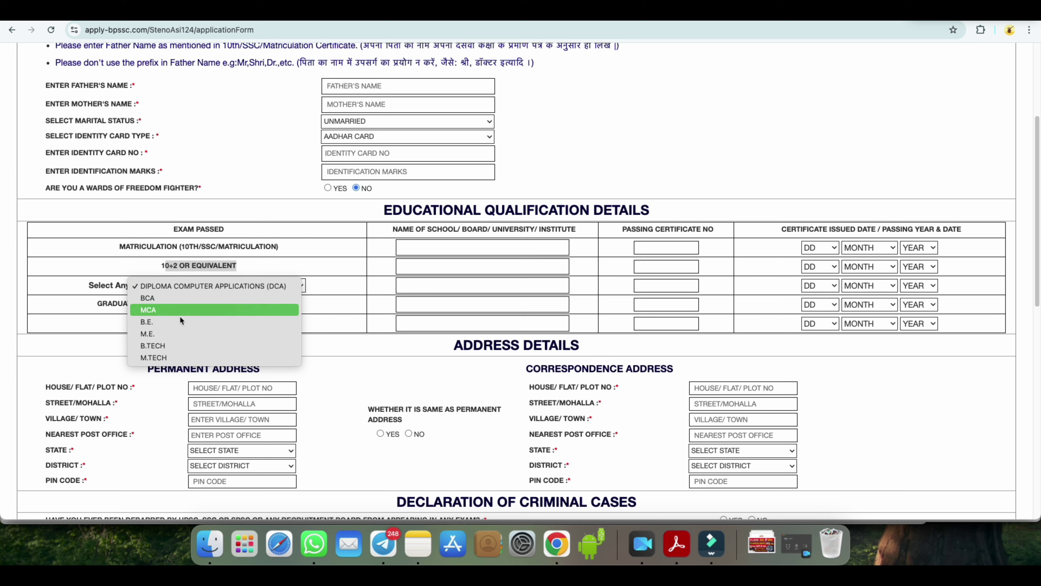
pyautogui.click(190, 283)
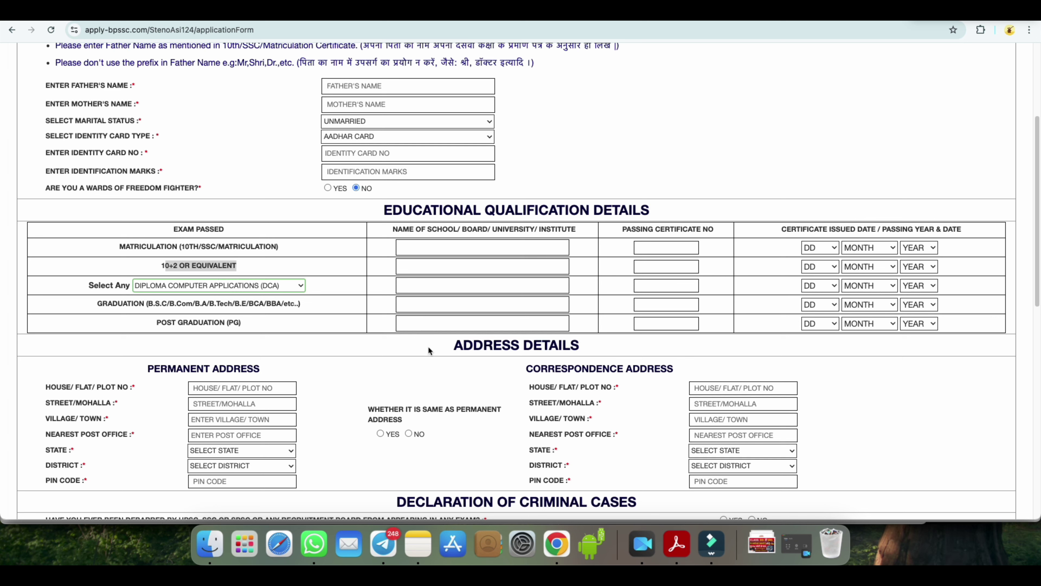
pyautogui.click(278, 286)
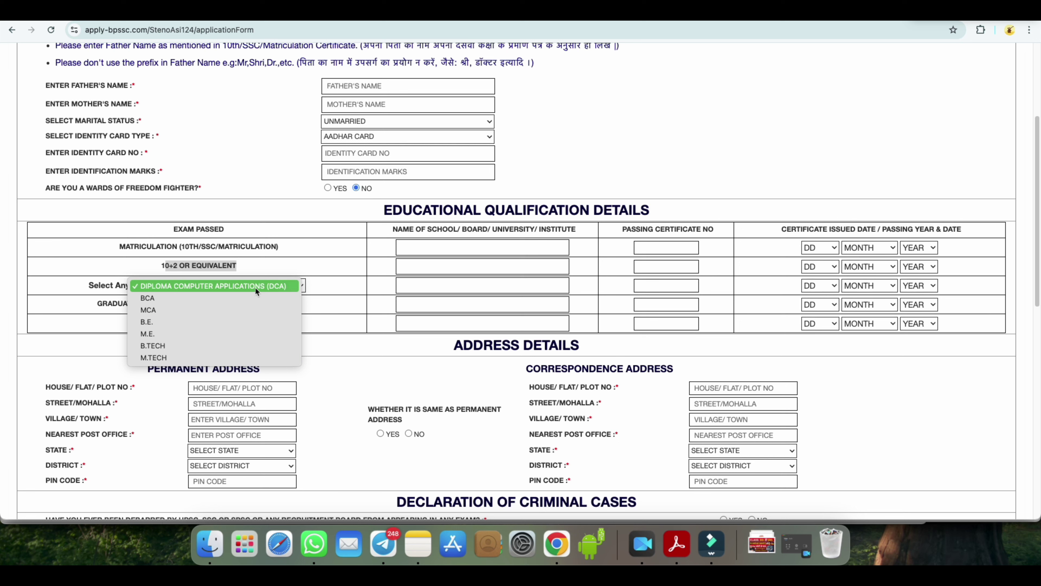
pyautogui.click(312, 287)
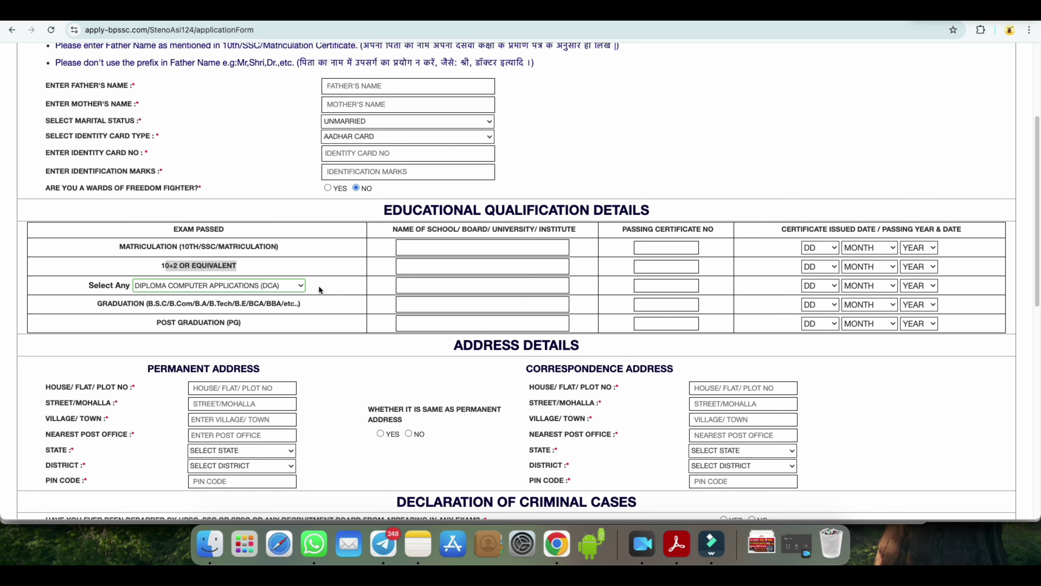
# Step: Examine the permanent and correspondence address fields in the Address Details section
pyautogui.scroll(-1, 341, 354)
pyautogui.scroll(-2, 341, 354)
pyautogui.moveTo(455, 300); pyautogui.dragTo(577, 302)
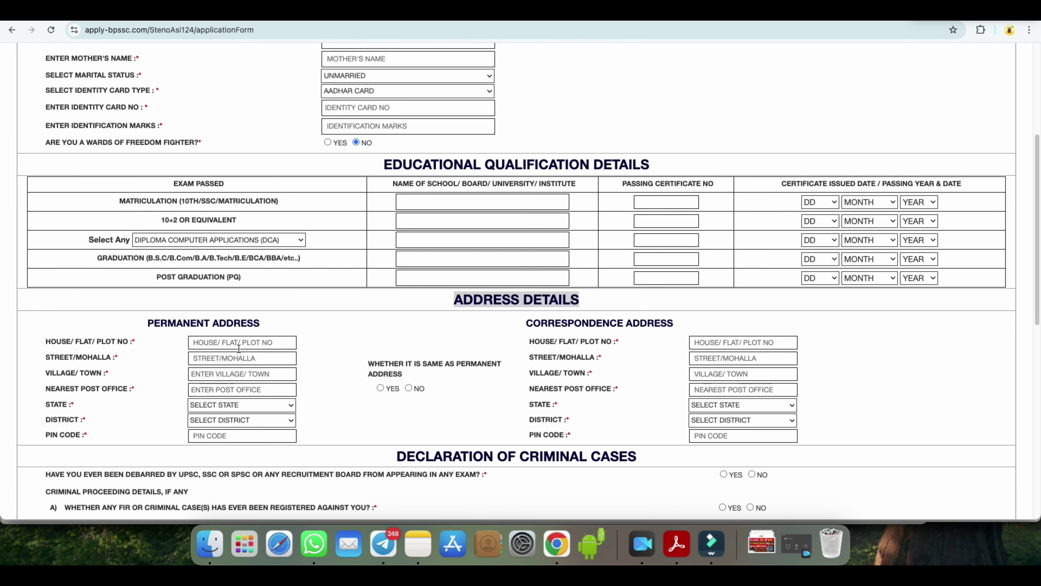
pyautogui.moveTo(149, 324); pyautogui.dragTo(259, 324)
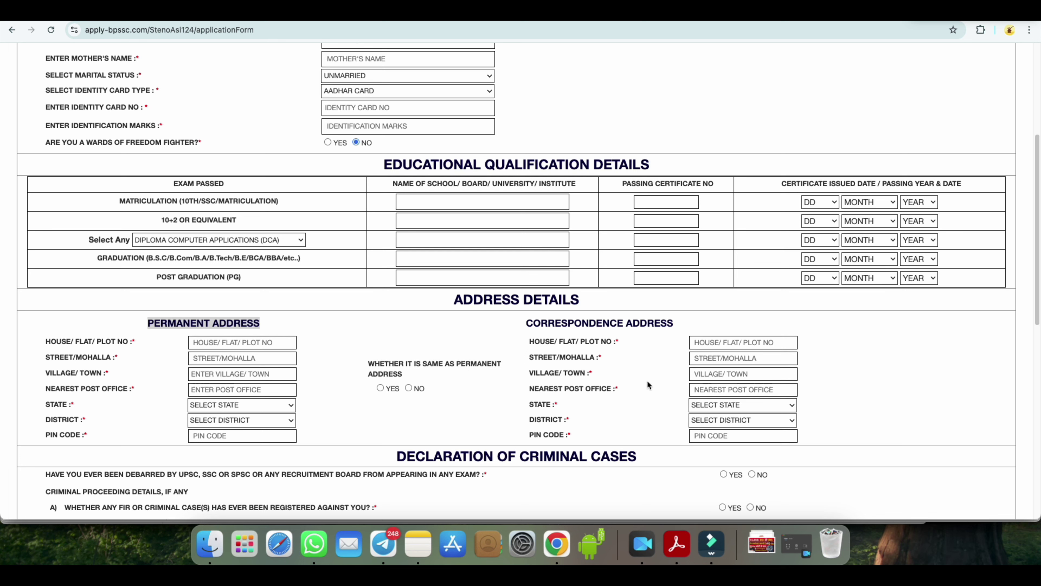
# Step: Answer No to the debarment question and all criminal proceeding questions in the Declaration of Criminal Cases
pyautogui.scroll(-6, 644, 371)
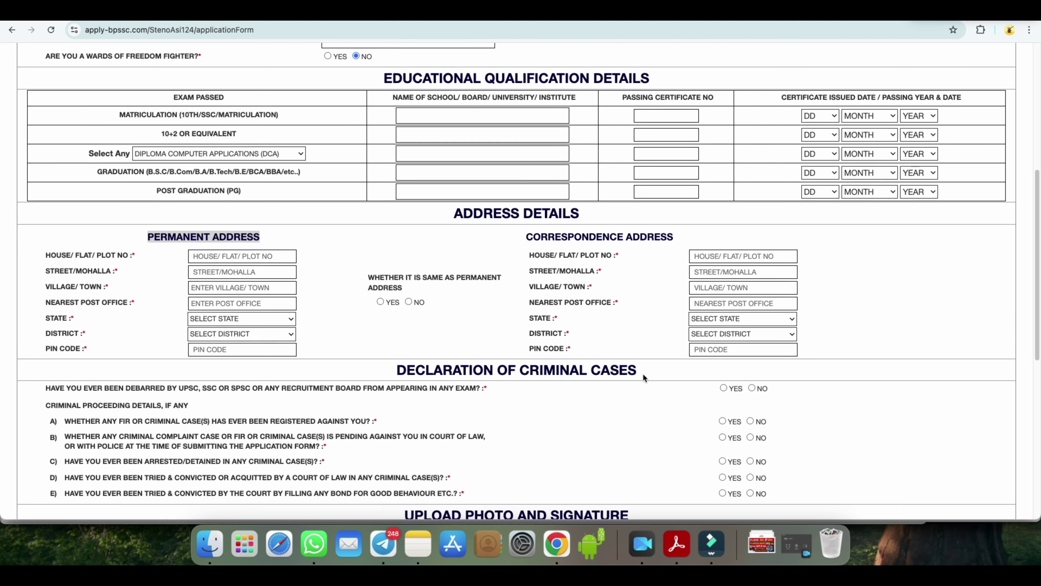
pyautogui.moveTo(400, 224); pyautogui.dragTo(632, 213)
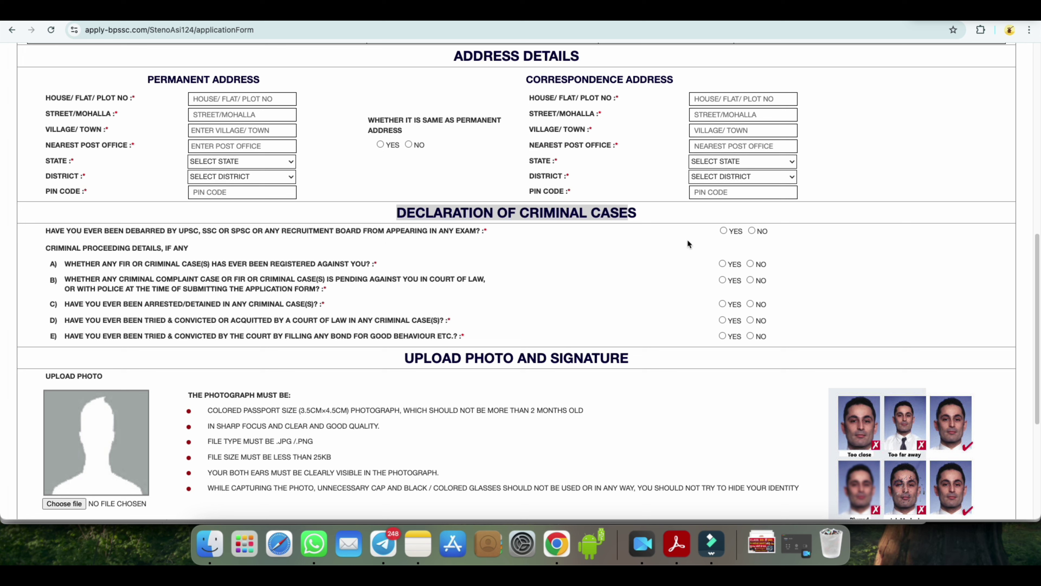
pyautogui.click(753, 232)
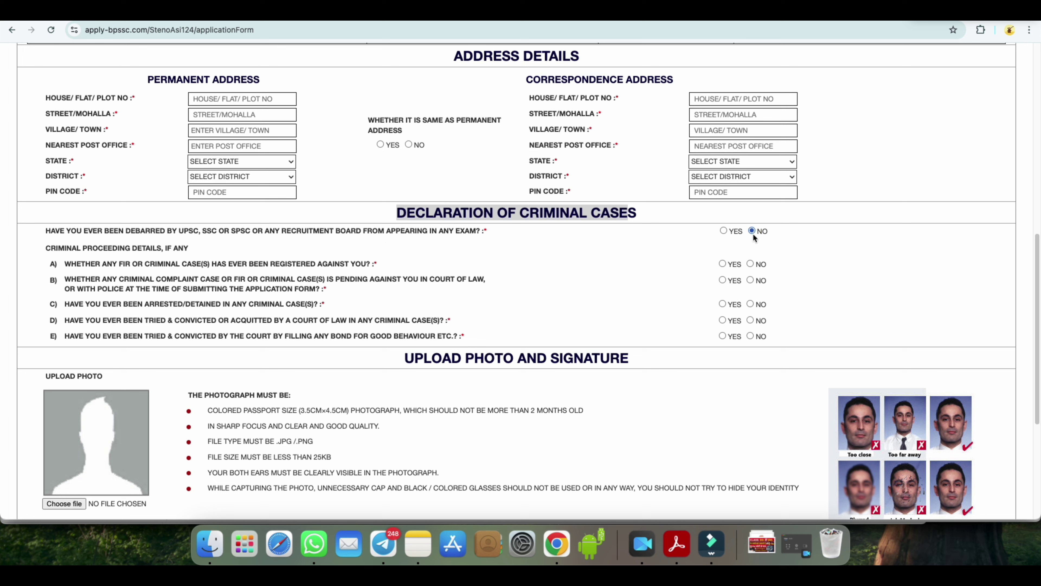
pyautogui.click(751, 265)
pyautogui.click(751, 321)
pyautogui.click(750, 336)
# Step: Examine the photograph and the English and Hindi signature requirements in the Upload Photo and Signature section
pyautogui.scroll(-4, 702, 336)
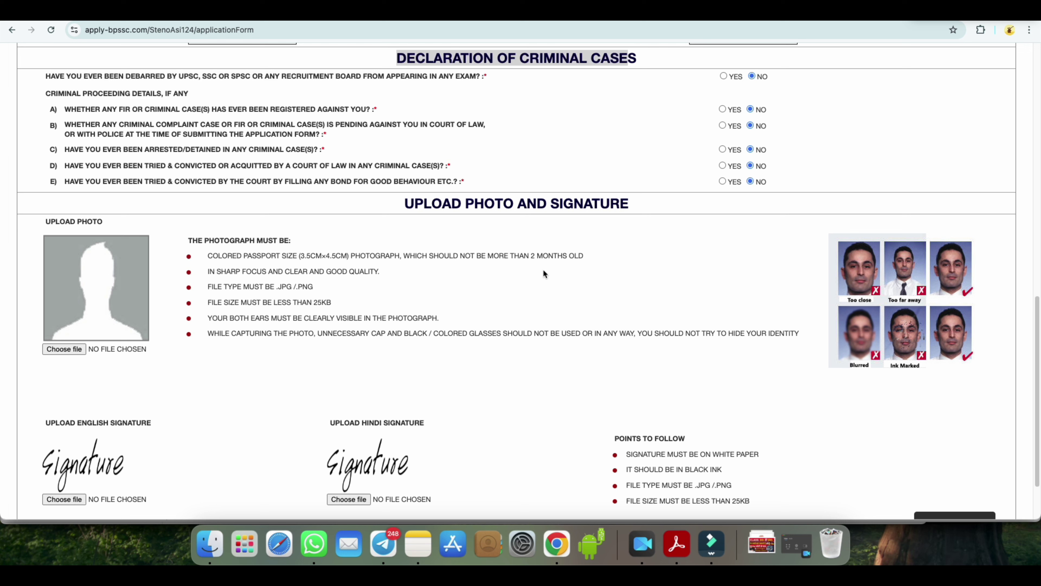
pyautogui.click(559, 255)
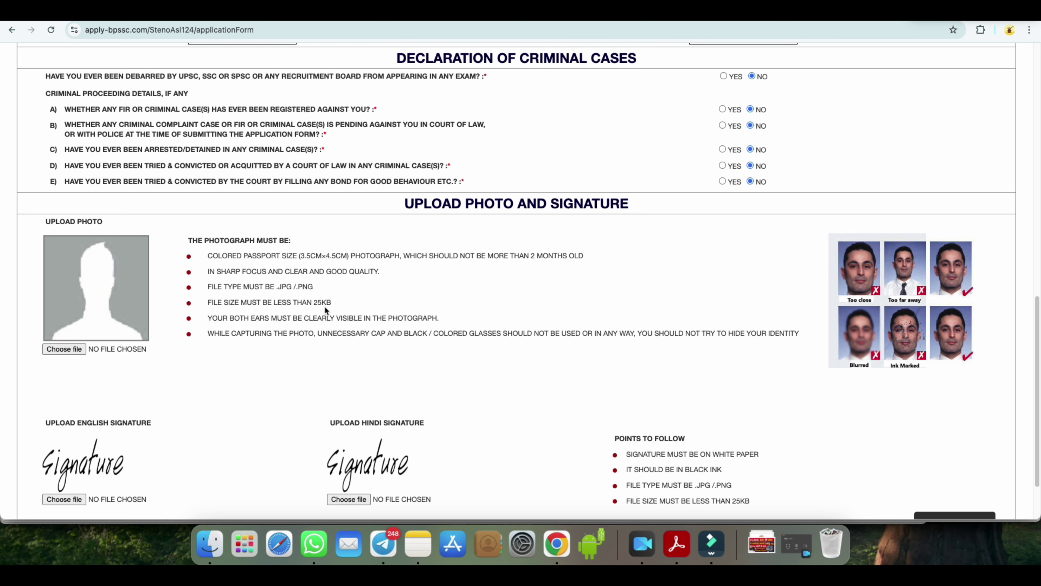
pyautogui.scroll(-3, 400, 342)
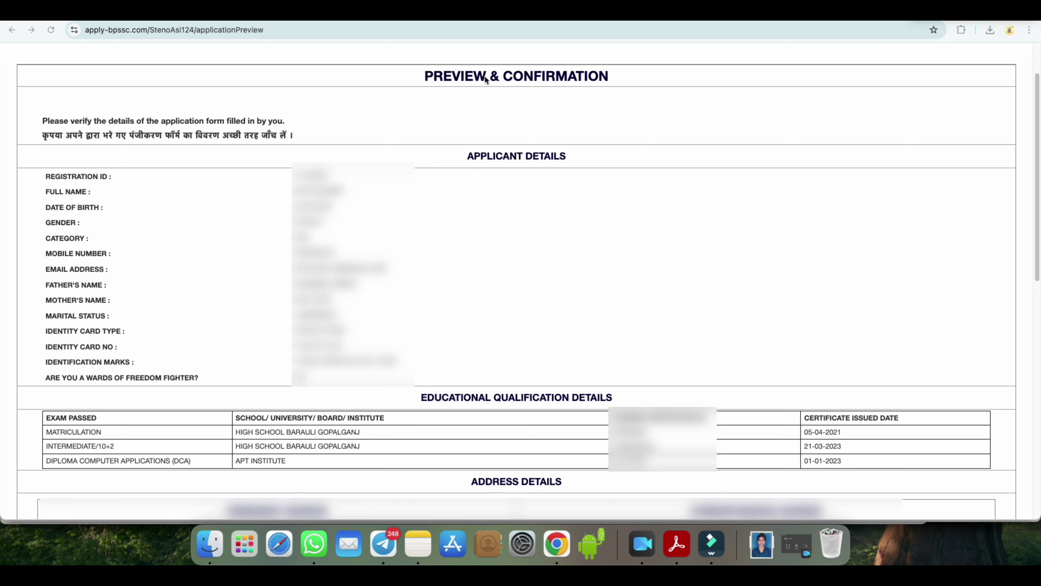
# Step: Review the applicant, education and address details on the application's Preview & Confirmation page
pyautogui.scroll(-10, 471, 232)
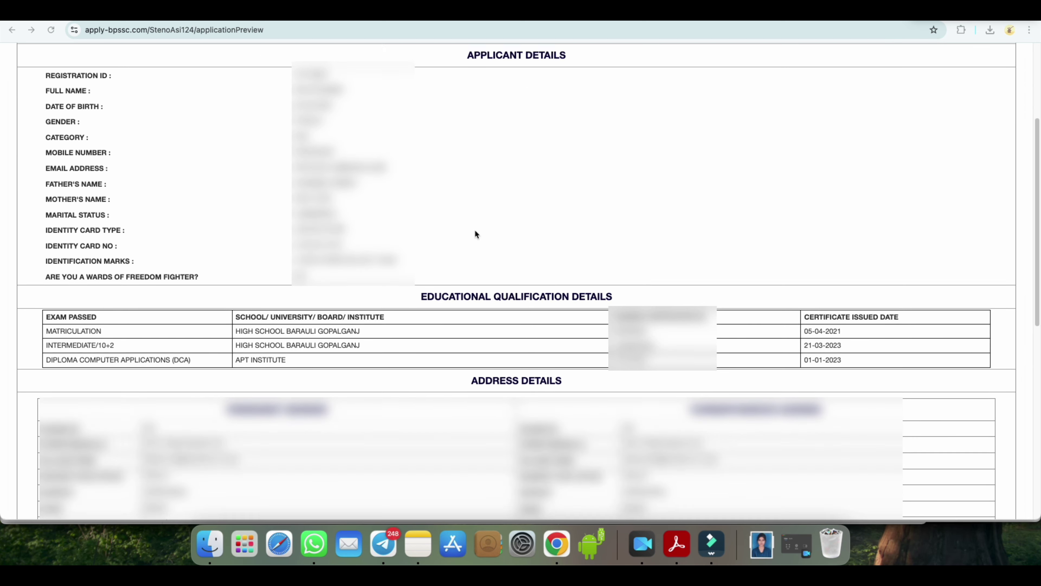
pyautogui.scroll(-8, 476, 234)
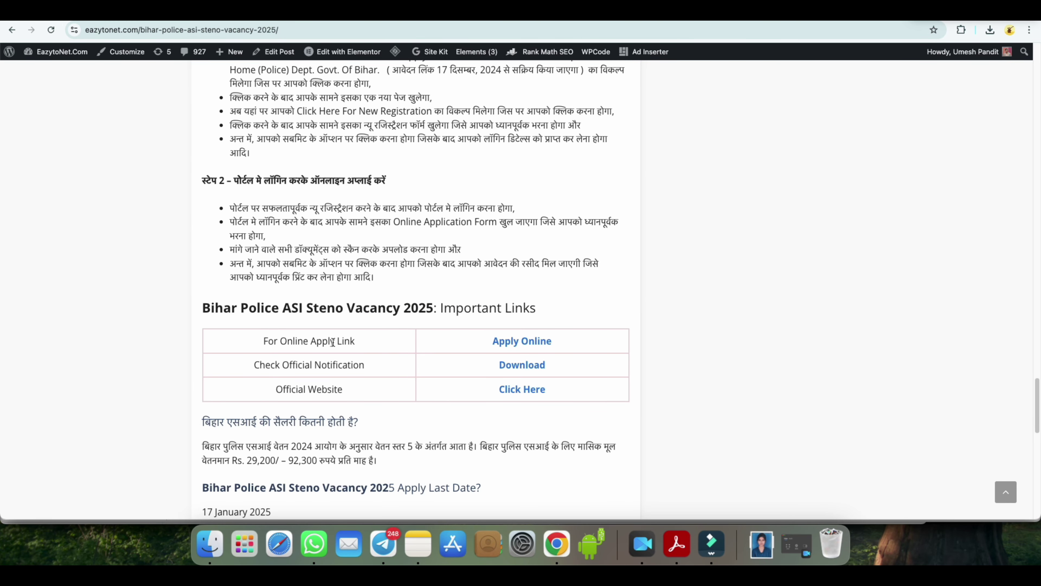
# Step: Open the recruitment portal from the article's online application link and go to View Application Status
pyautogui.click(507, 345)
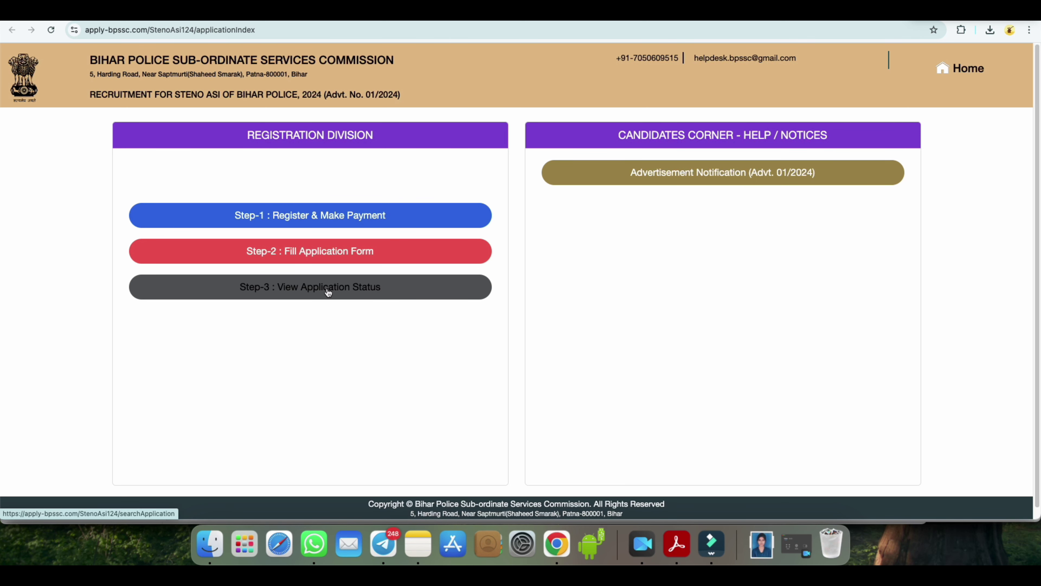
pyautogui.click(336, 289)
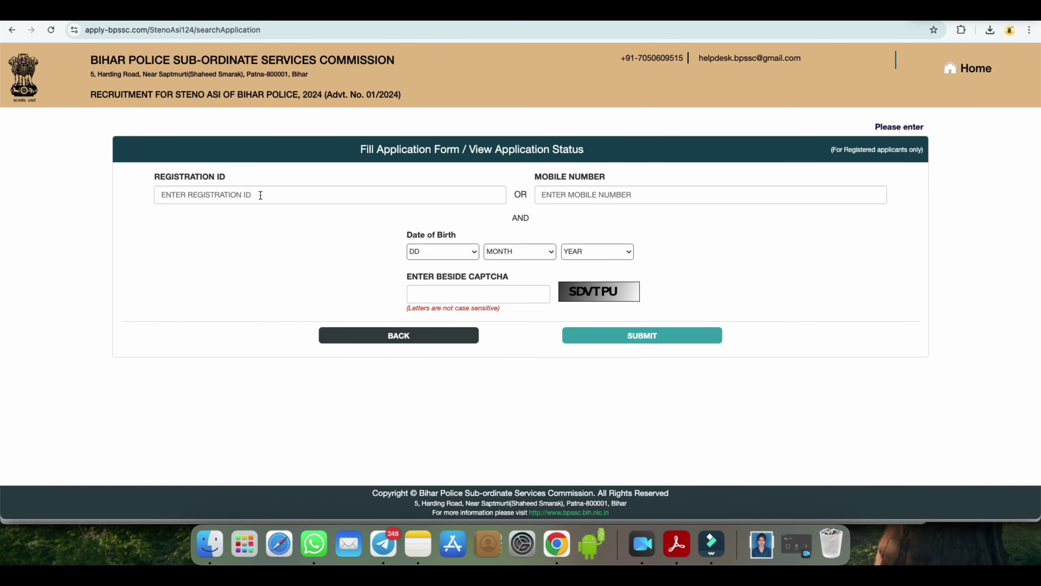